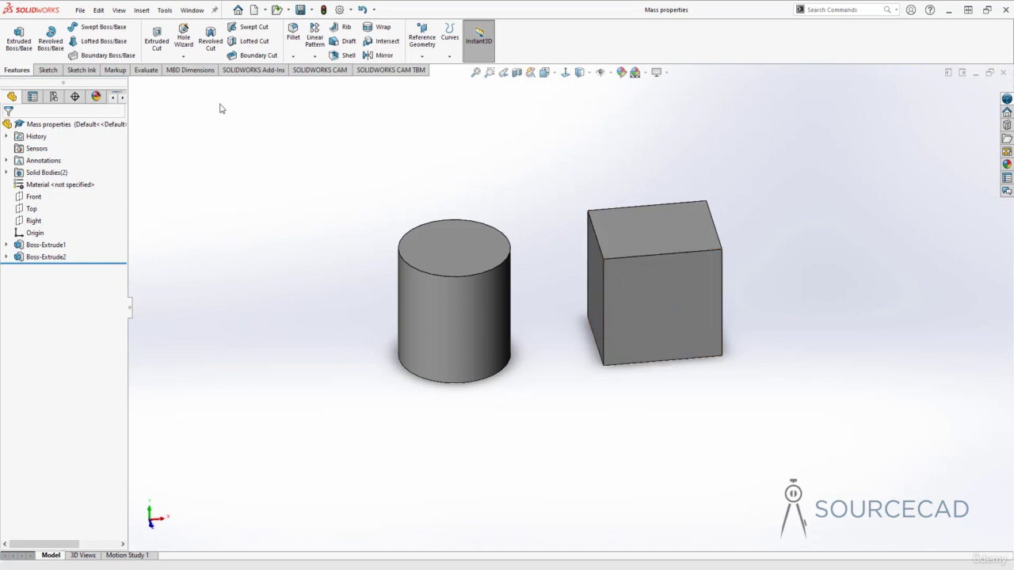
- Switch the CommandManager to the Evaluate tools and leave the Tabs menu unchanged
left_click(150, 74)
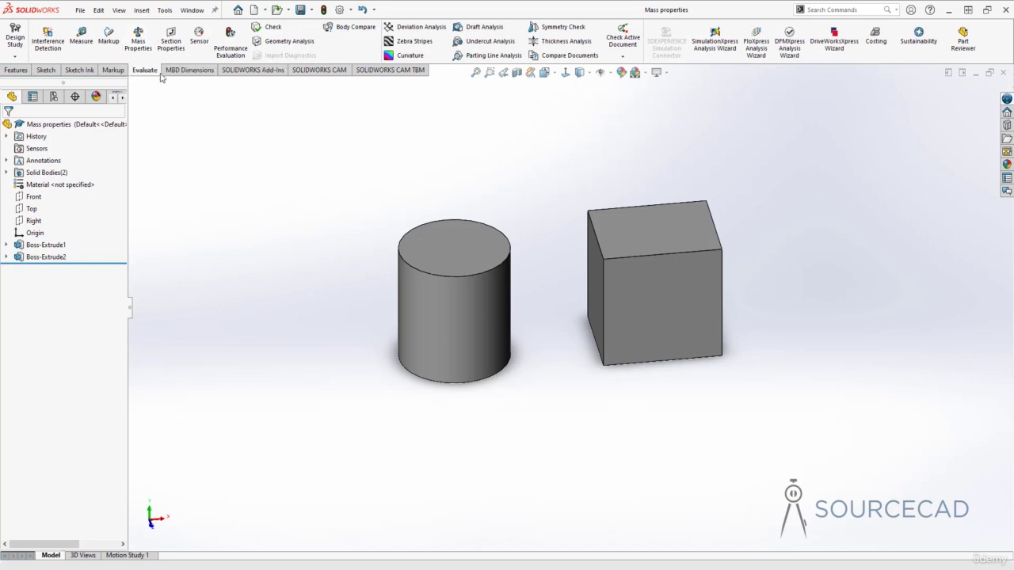
right_click(77, 73)
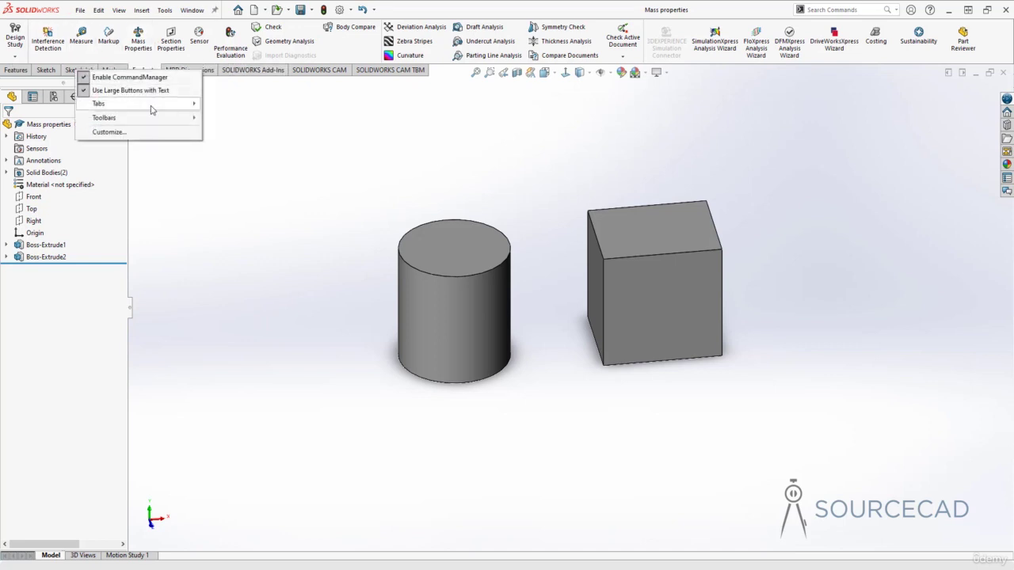
mouse_move(155, 103)
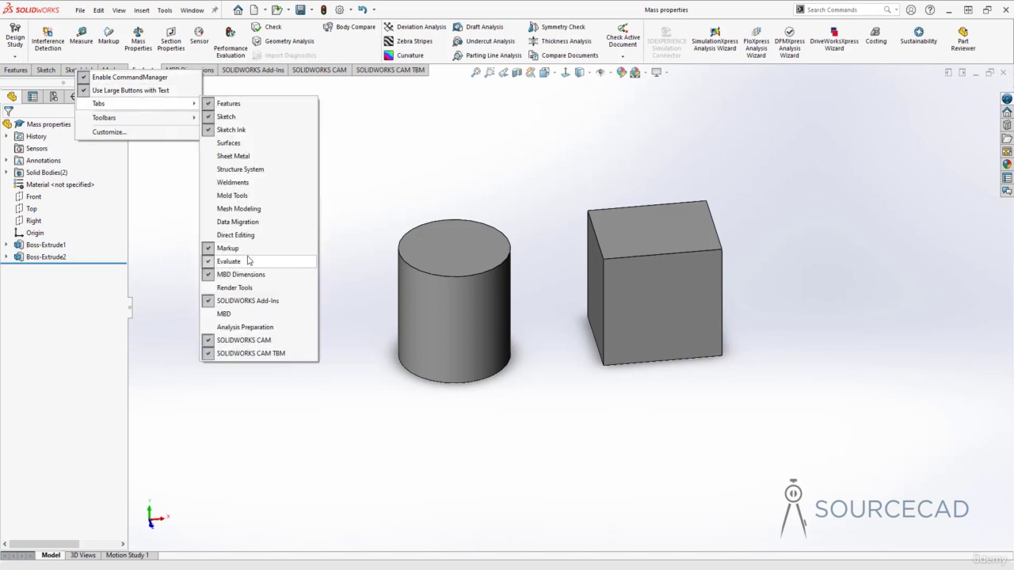
left_click(369, 179)
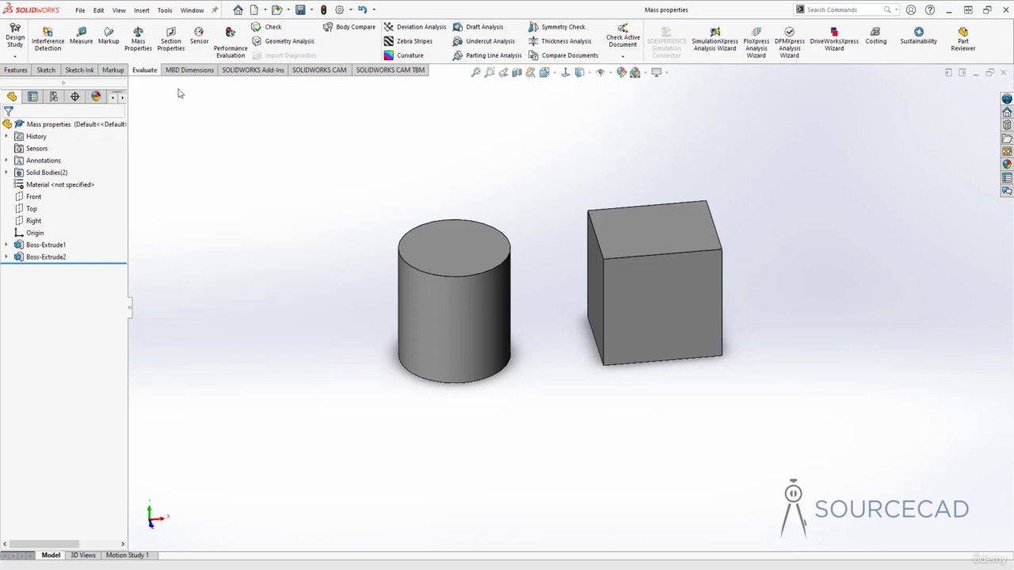
left_click(138, 40)
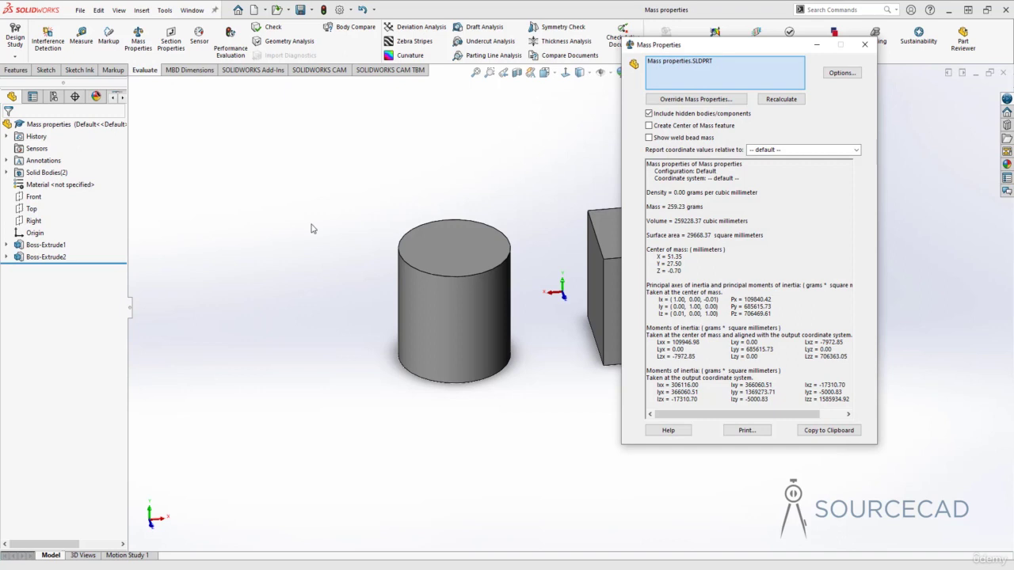
left_click_drag(687, 49, 746, 58)
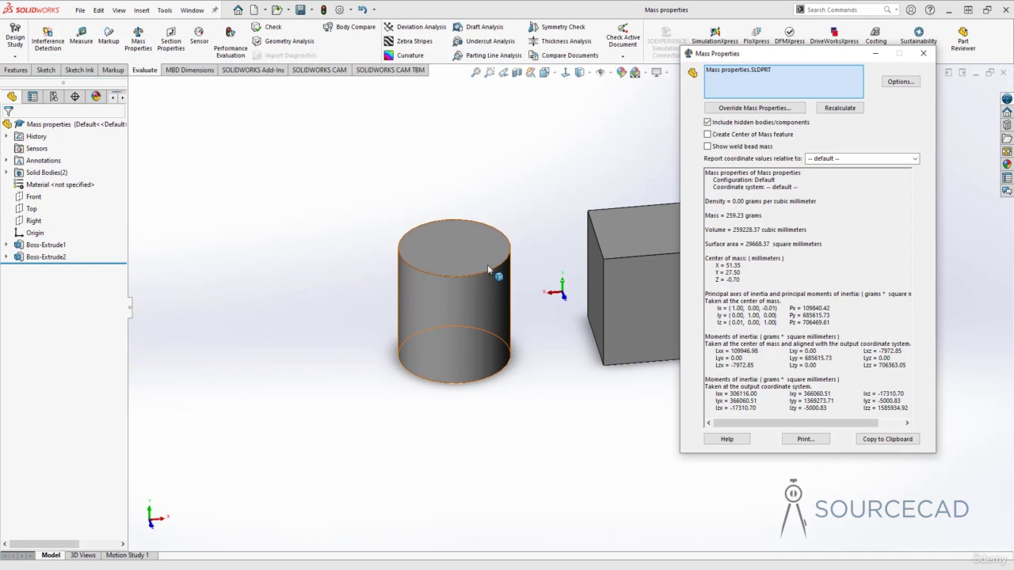
left_click_drag(705, 173, 916, 409)
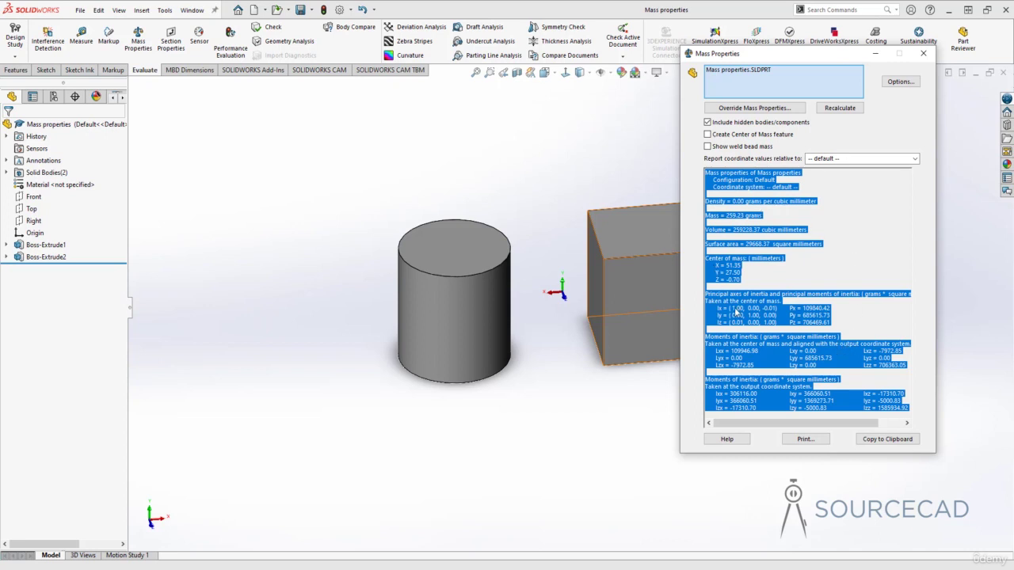
left_click(804, 272)
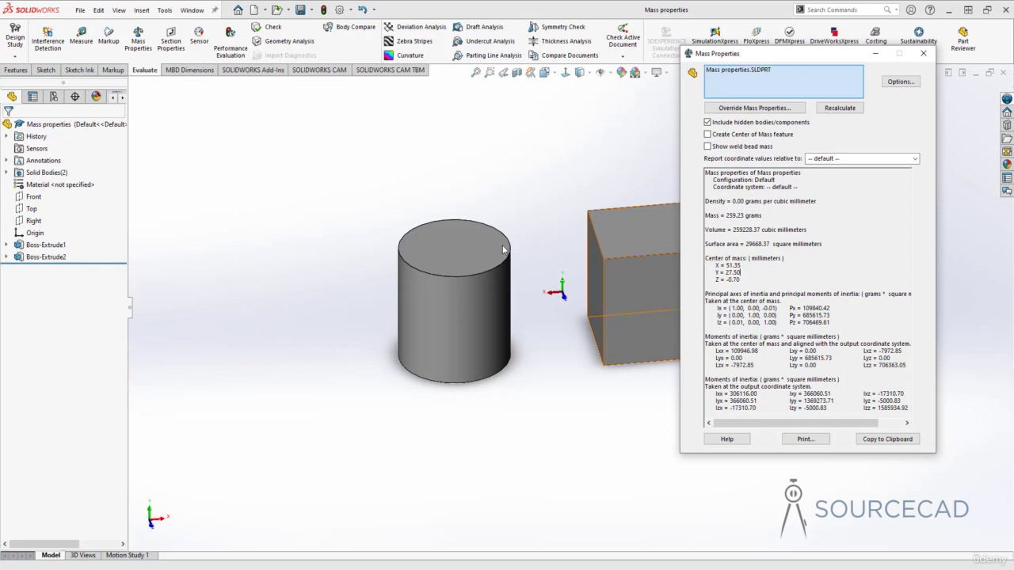
left_click(924, 55)
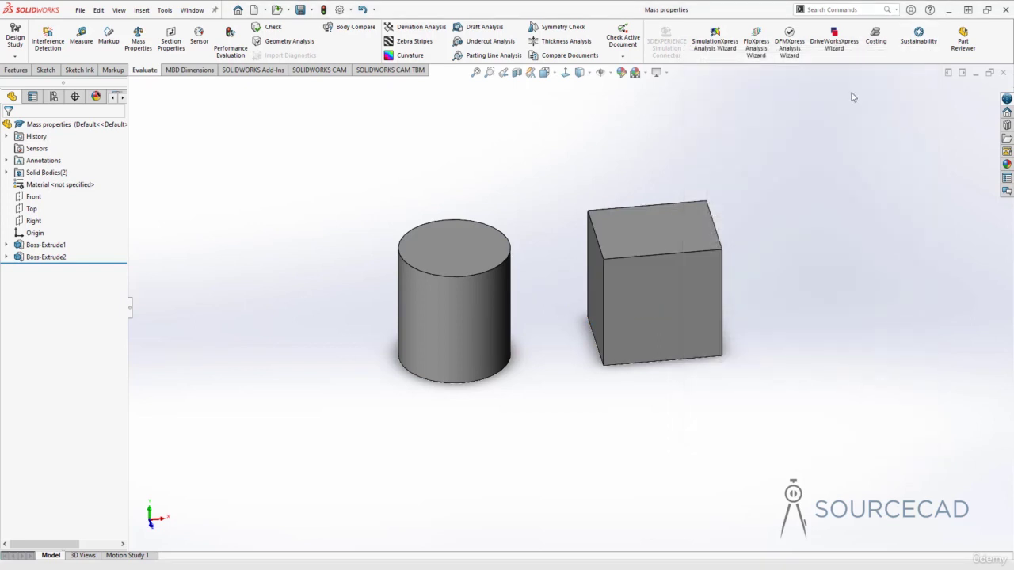
- Open Edit Material for the part's unspecified material and reposition the Material window
left_click(38, 187)
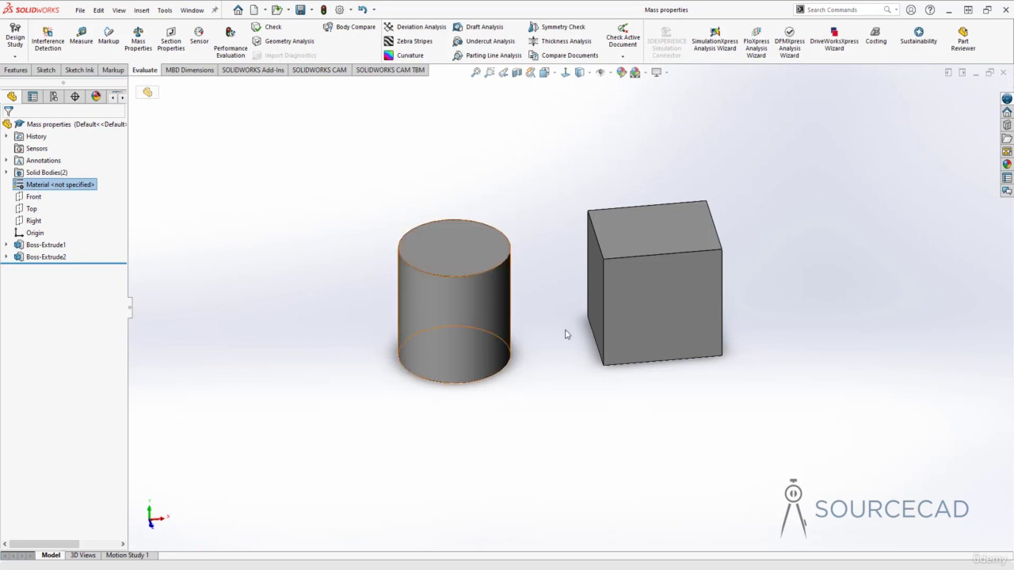
right_click(39, 190)
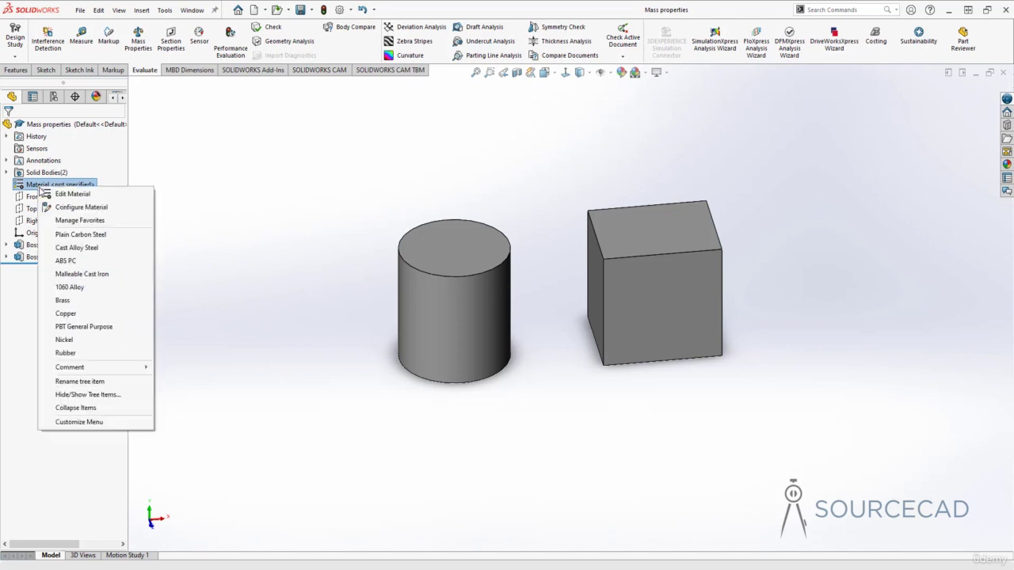
left_click(114, 197)
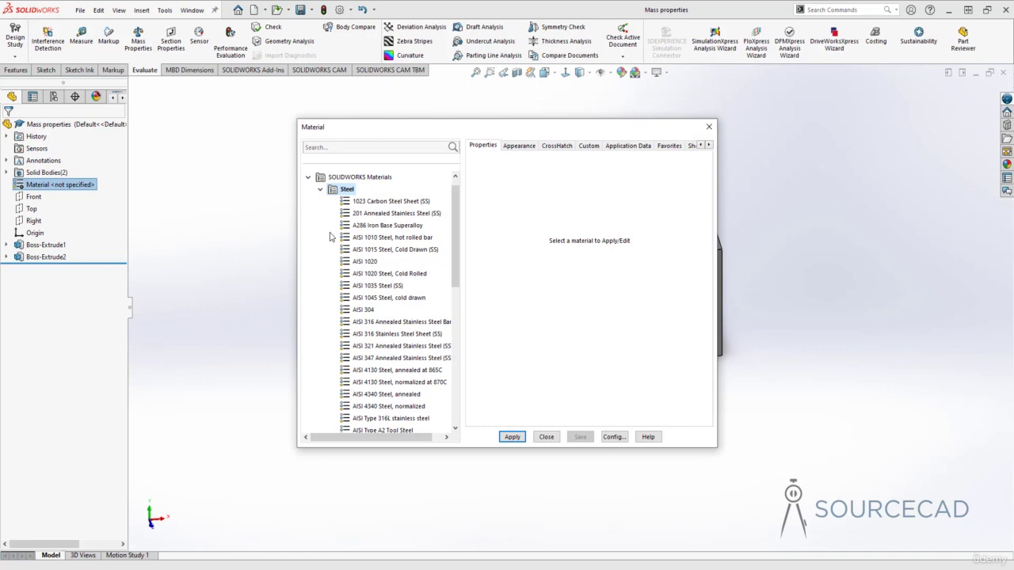
left_click(320, 190)
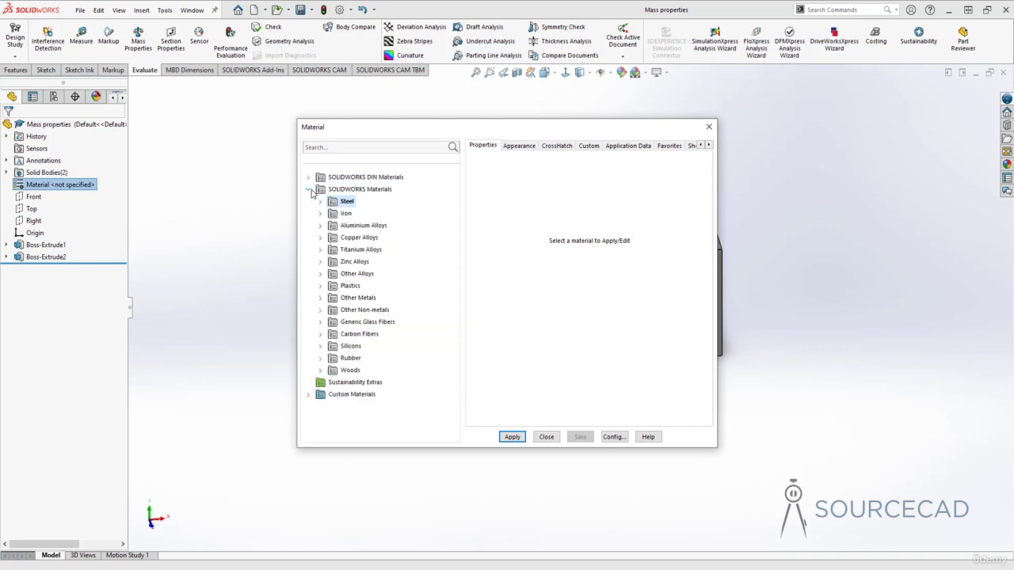
left_click(309, 190)
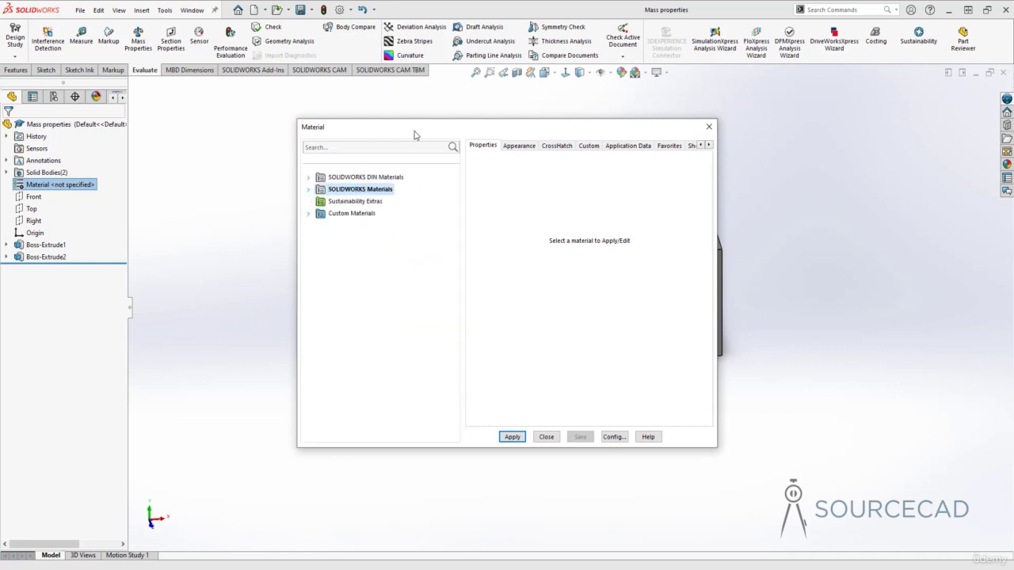
left_click_drag(413, 134, 432, 115)
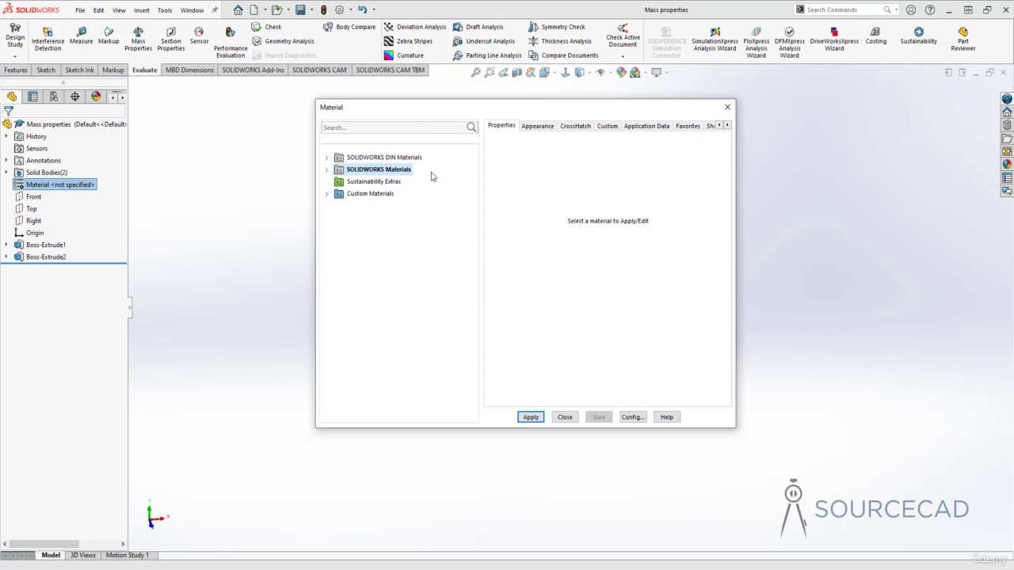
- Expand SOLIDWORKS Materials > Steel to list steel grades such as AISI 304
left_click(326, 172)
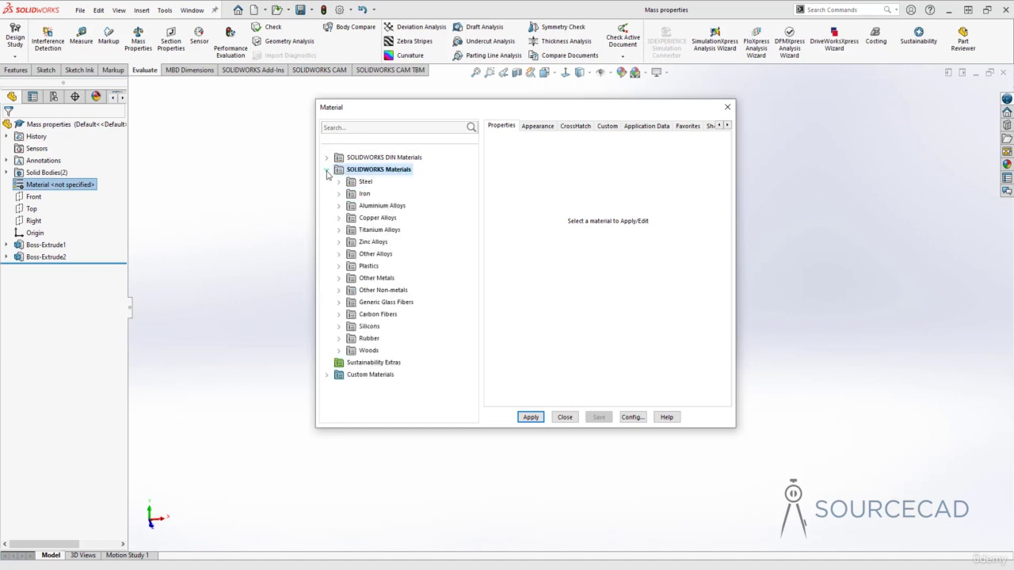
left_click(361, 208)
left_click_drag(394, 110, 603, 97)
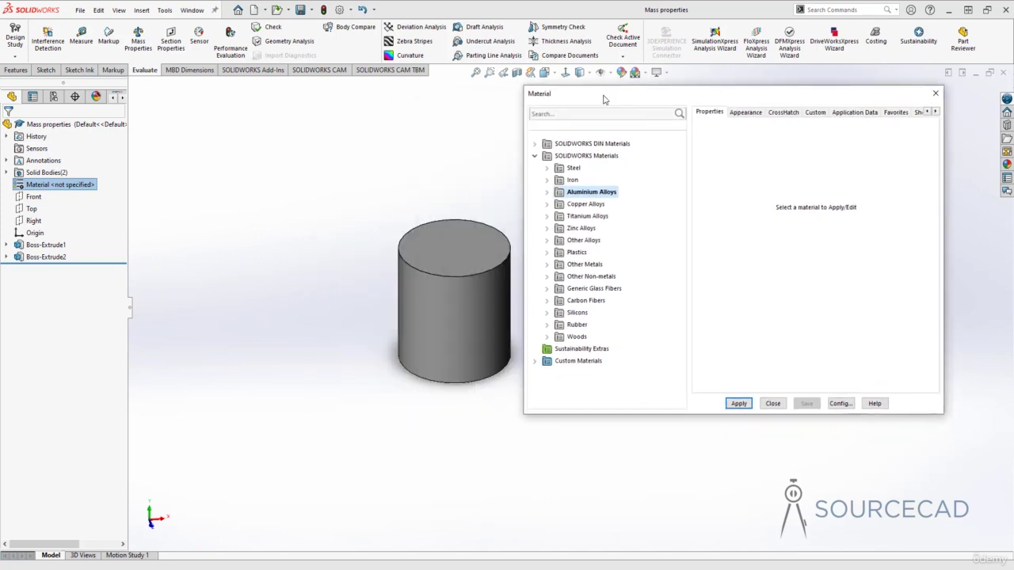
left_click(575, 167)
left_click(547, 170)
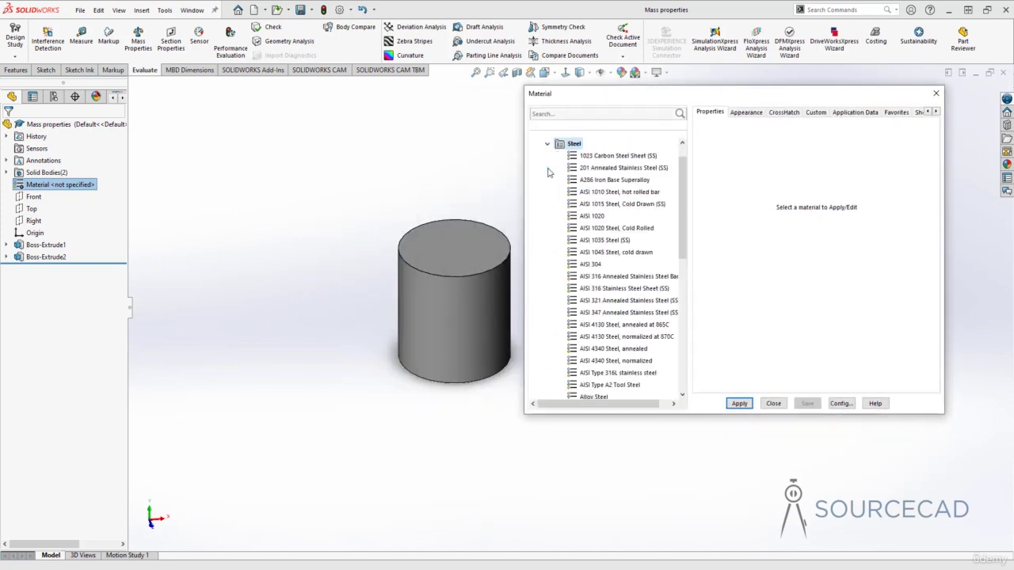
left_click_drag(685, 181, 685, 223)
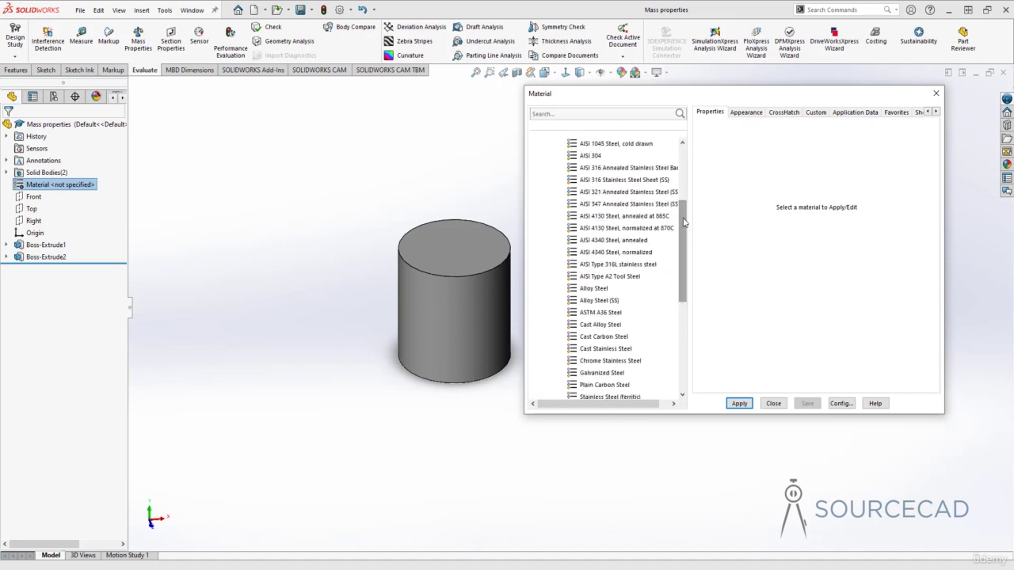
- Review Galvanized Steel's properties in English (IPS) and SI units, and its appearance
left_click(613, 374)
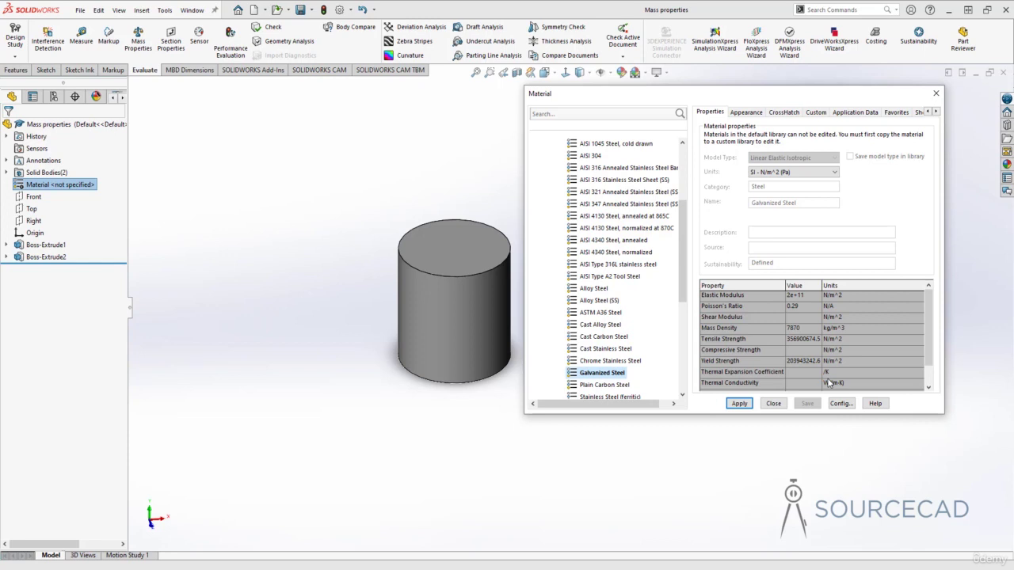
scroll(867, 379, "down", 2)
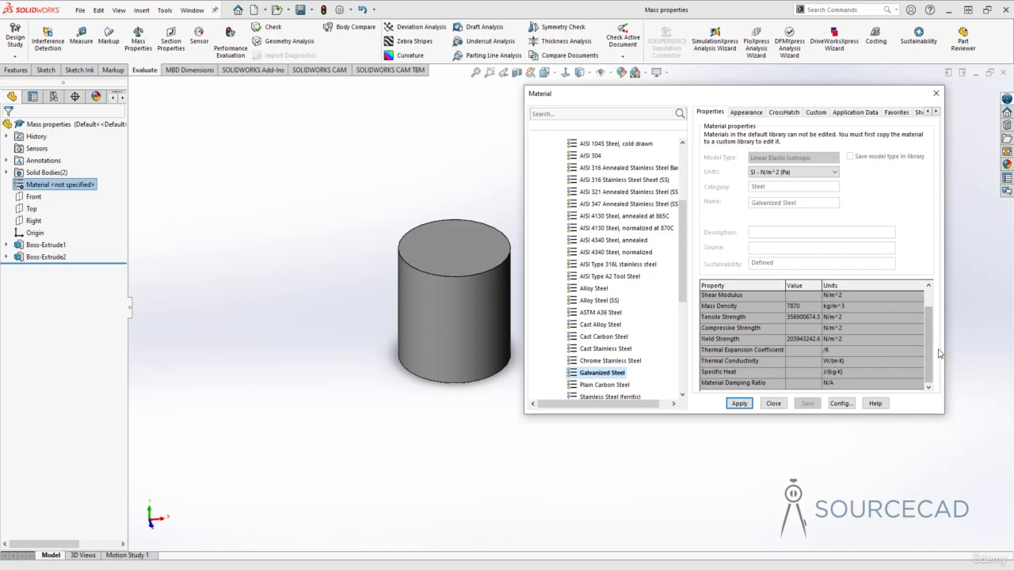
left_click_drag(930, 354, 929, 319)
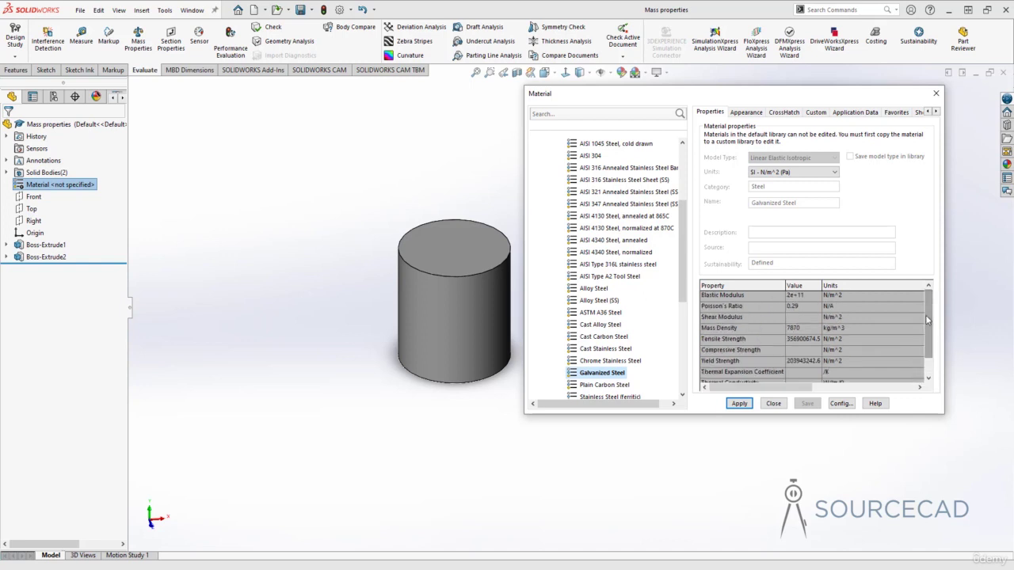
left_click(830, 174)
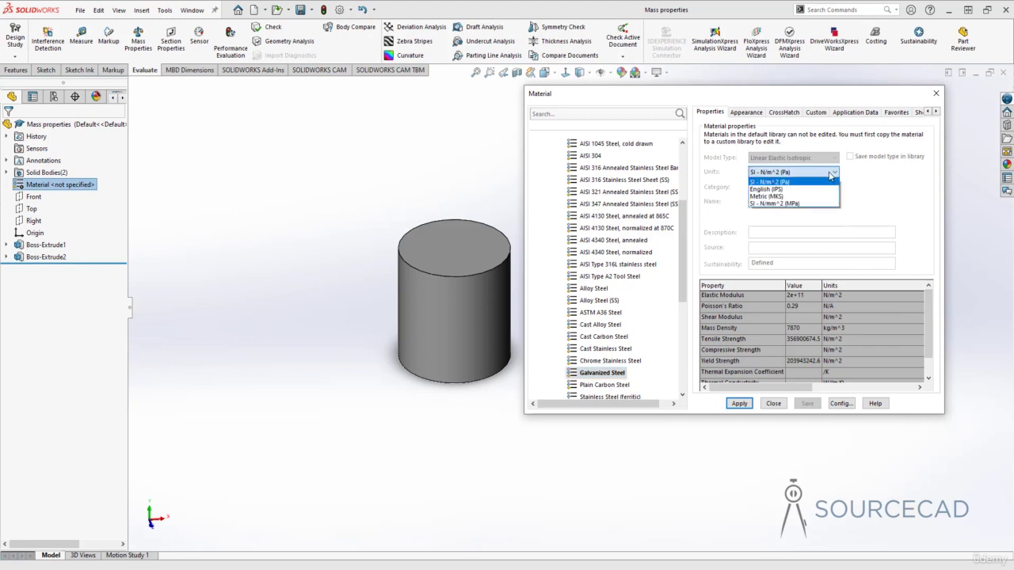
left_click(804, 189)
left_click(809, 174)
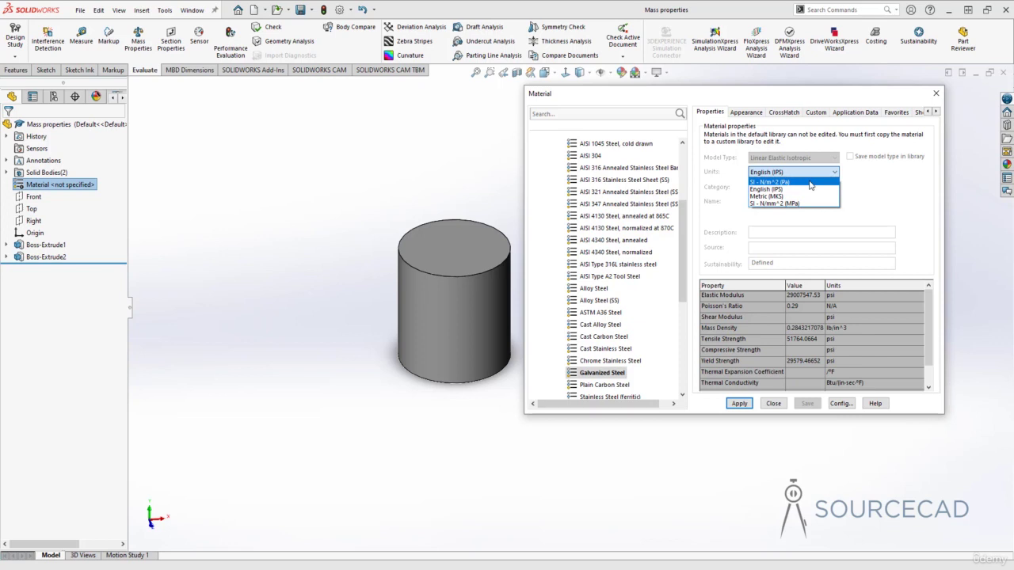
left_click(810, 182)
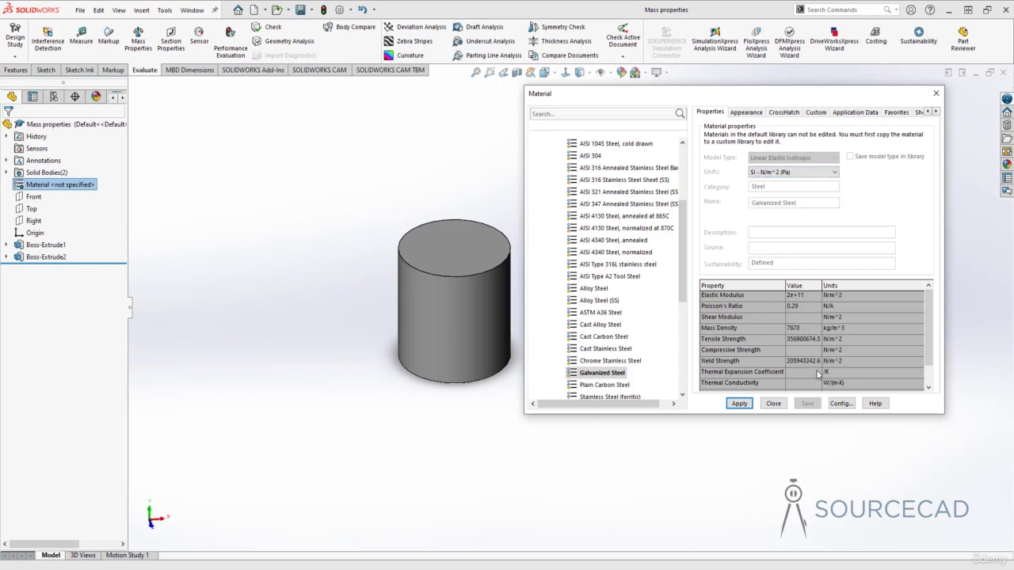
left_click(747, 112)
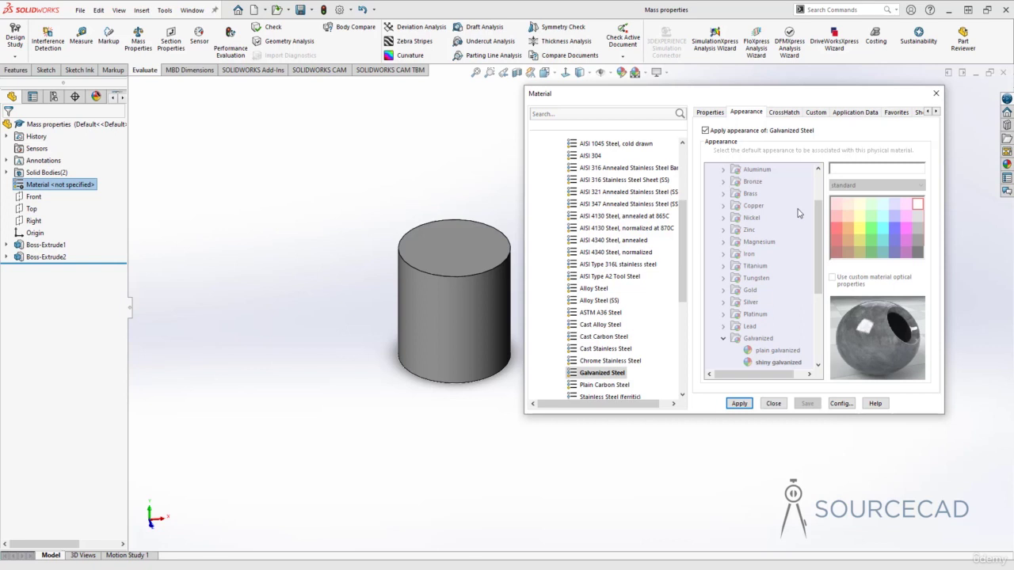
left_click(710, 114)
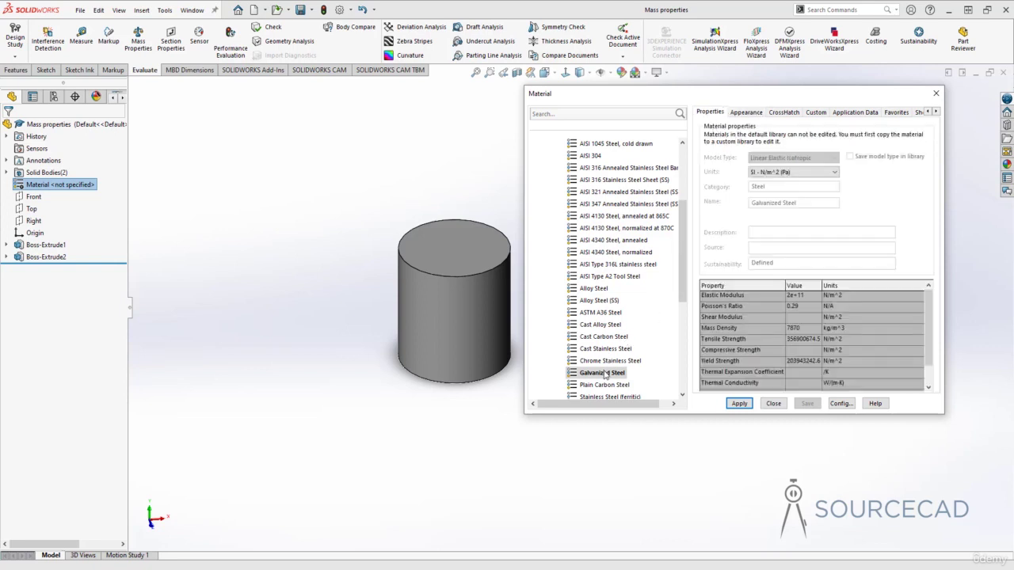
- Apply Galvanized Steel (density 7870 kg/m^3) to the part and close the dialog
left_click(606, 374)
left_click(739, 405)
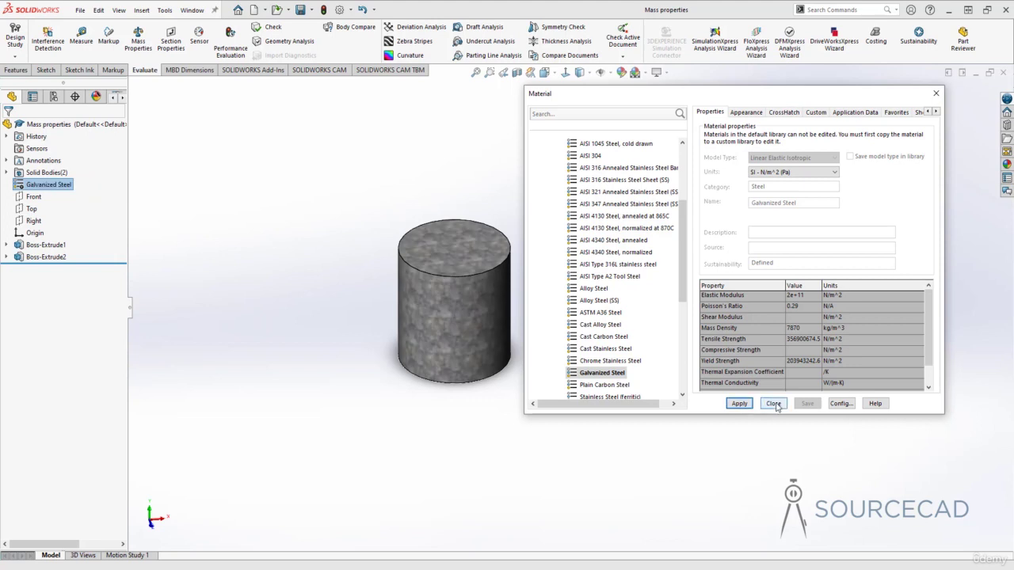
left_click(774, 405)
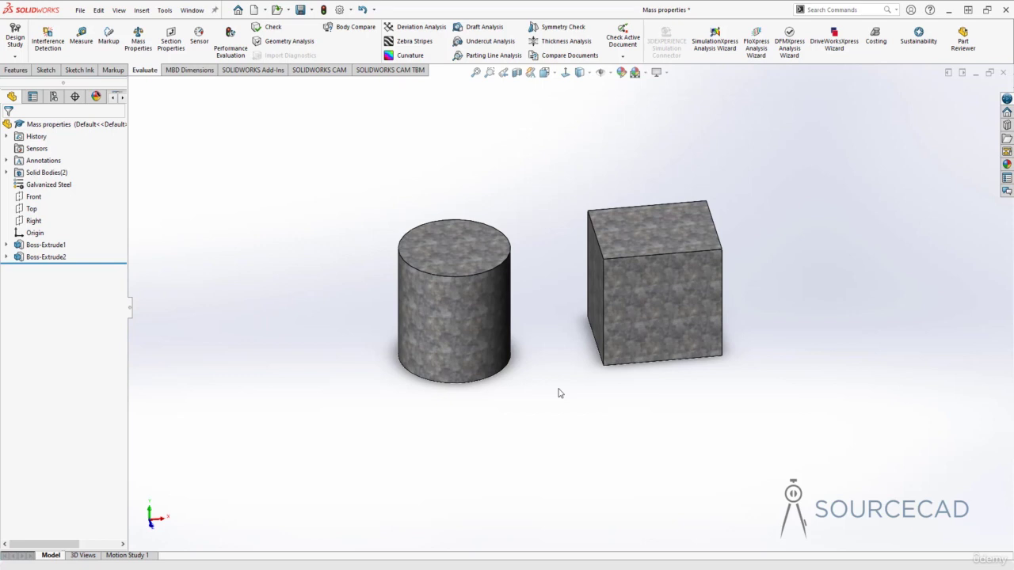
- Open Mass Properties and highlight the 0.01 g/mm³ density and 2040.13 gram mass
middle_click_drag(534, 324, 549, 271)
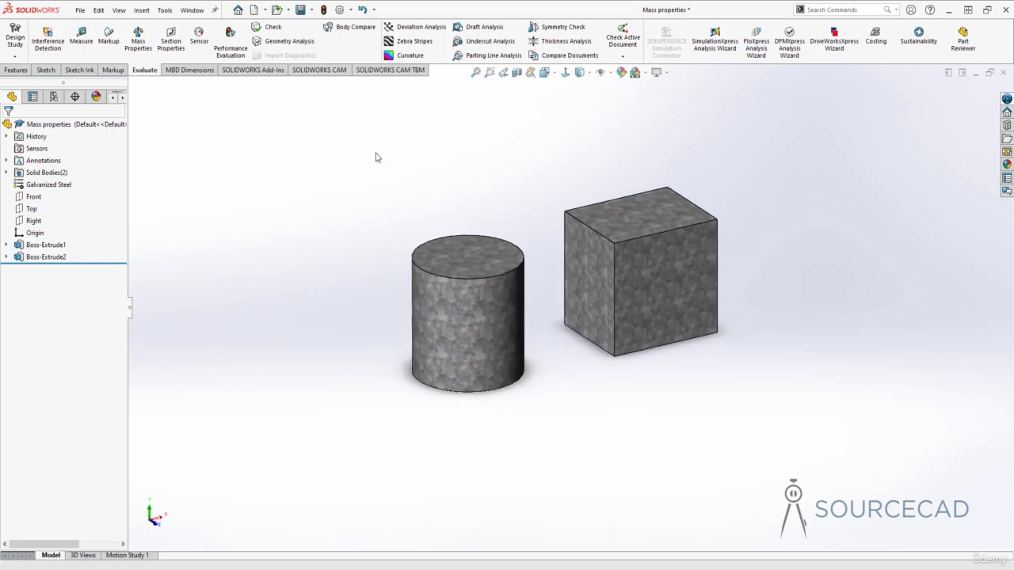
left_click(139, 40)
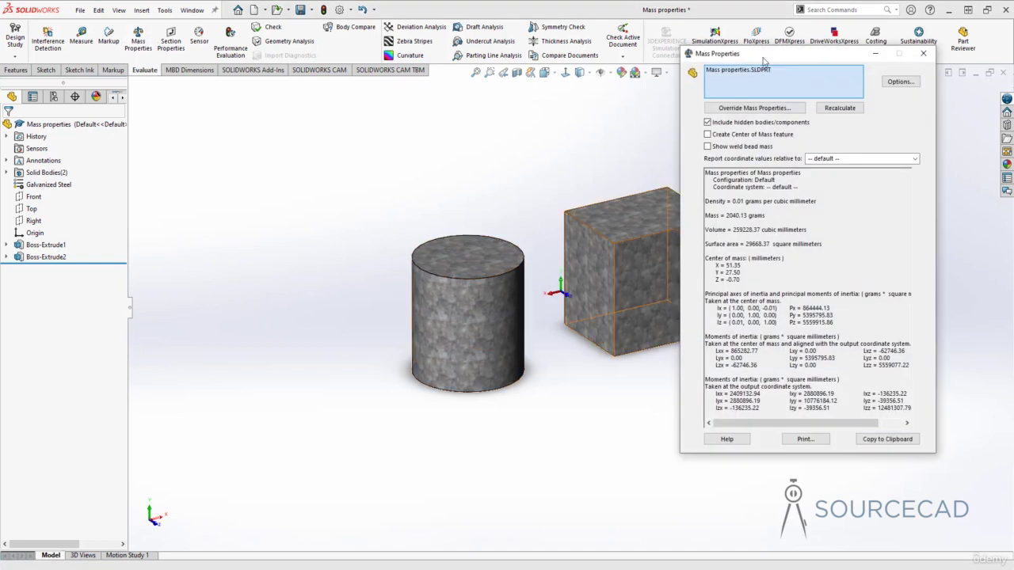
left_click_drag(765, 55, 724, 55)
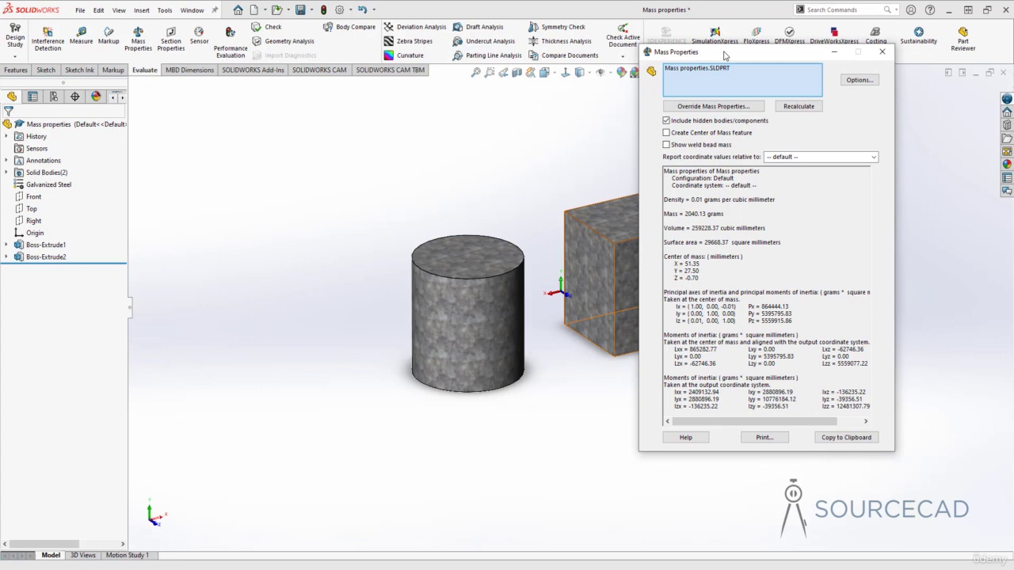
double_click(692, 201)
left_click(697, 199)
left_click(685, 226)
left_click(697, 229)
left_click_drag(685, 214, 701, 215)
- Replace Galvanized Steel with Oak (560 kg/m^3) from the Woods category and apply it
left_click(882, 51)
left_click(49, 185)
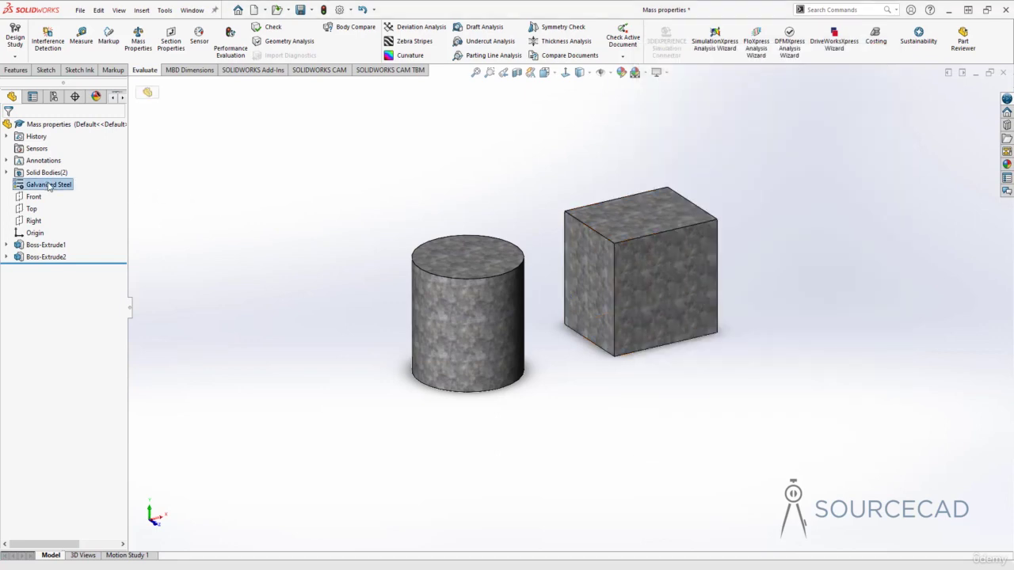
right_click(49, 185)
left_click(69, 193)
scroll(358, 251, "down", 7)
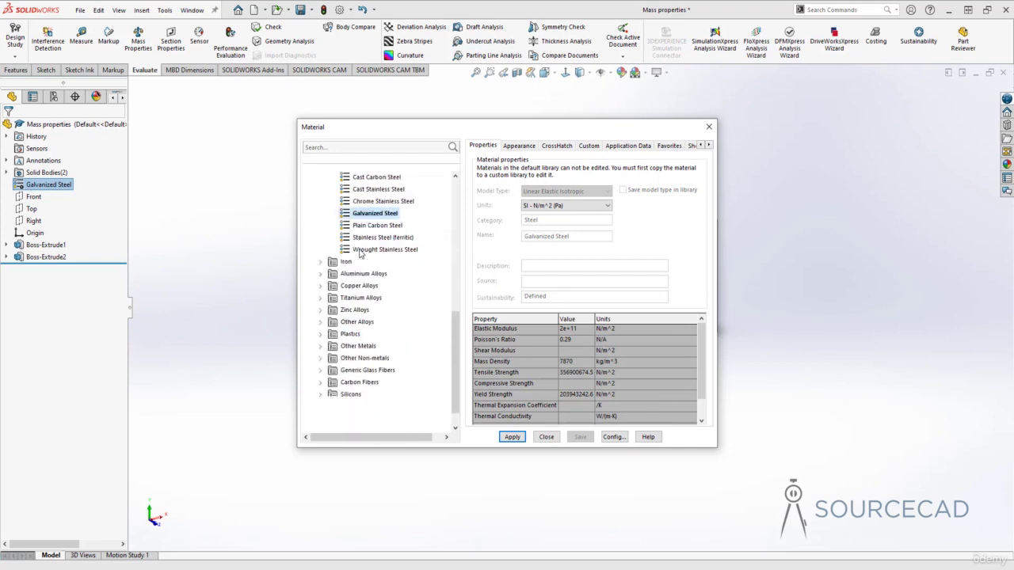
left_click(353, 395)
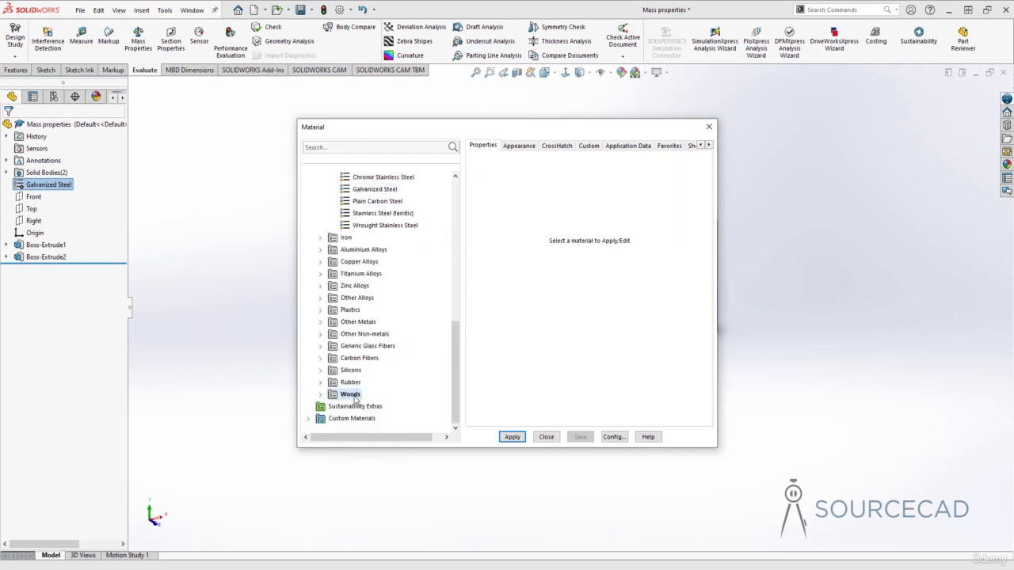
left_click(320, 394)
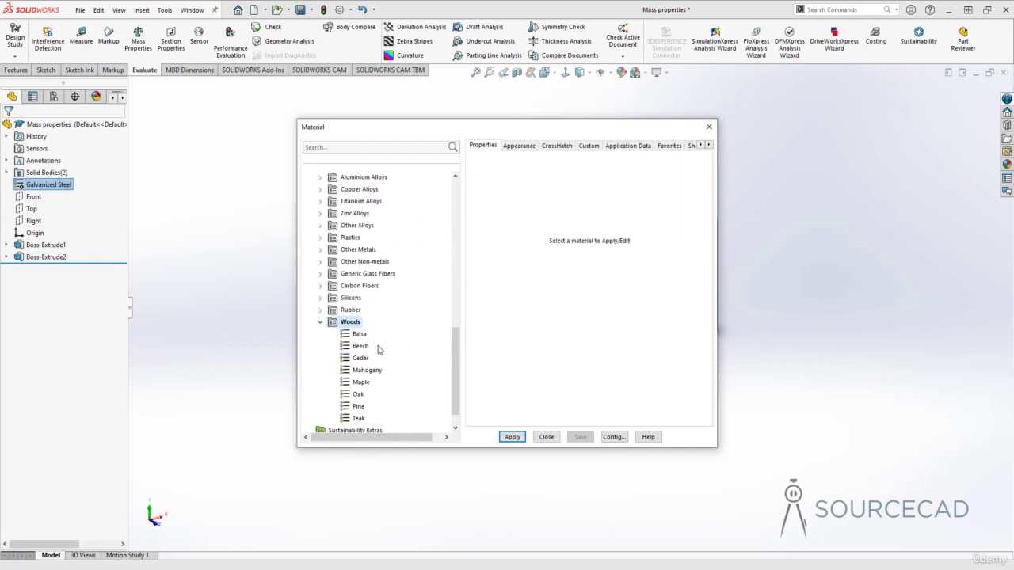
left_click(358, 369)
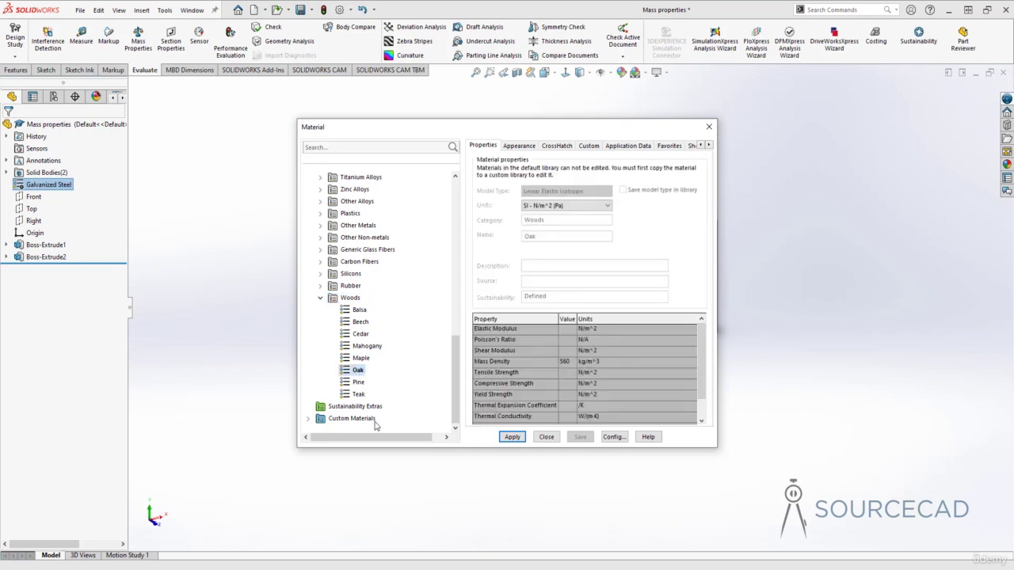
left_click(512, 436)
left_click(547, 438)
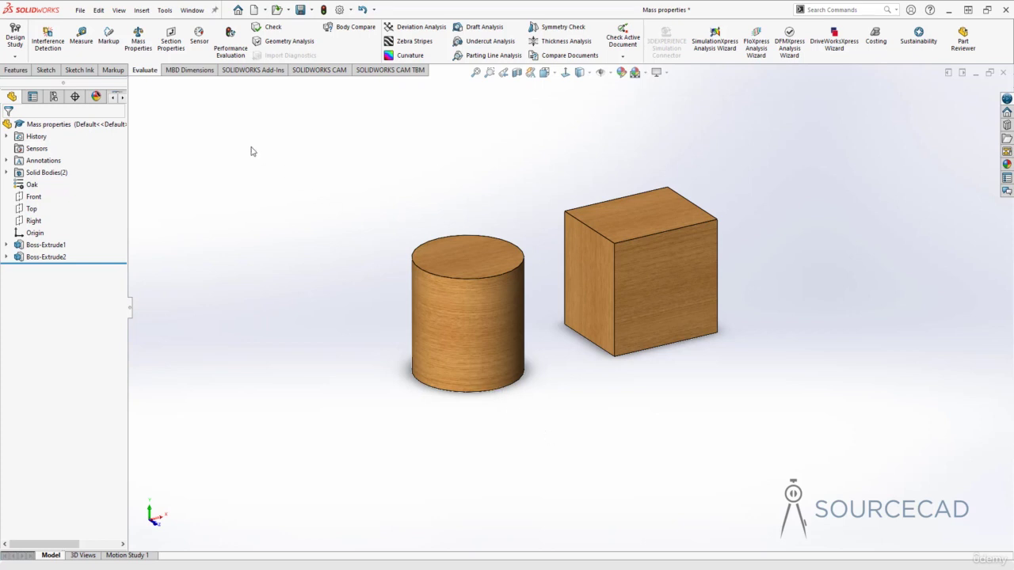
- Open Mass Properties and highlight the oak part's 145.17 gram mass
left_click(137, 44)
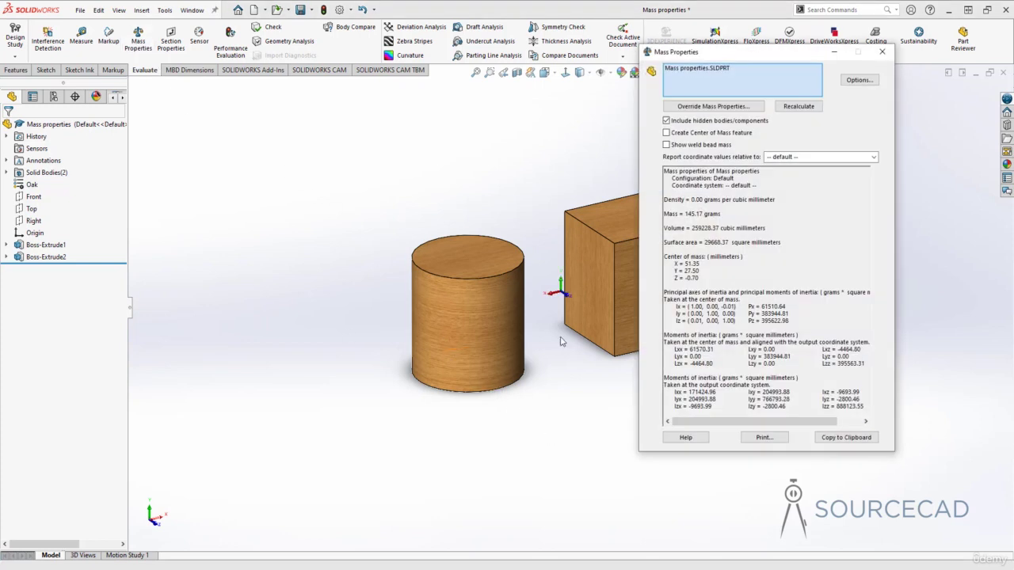
left_click_drag(686, 214, 696, 214)
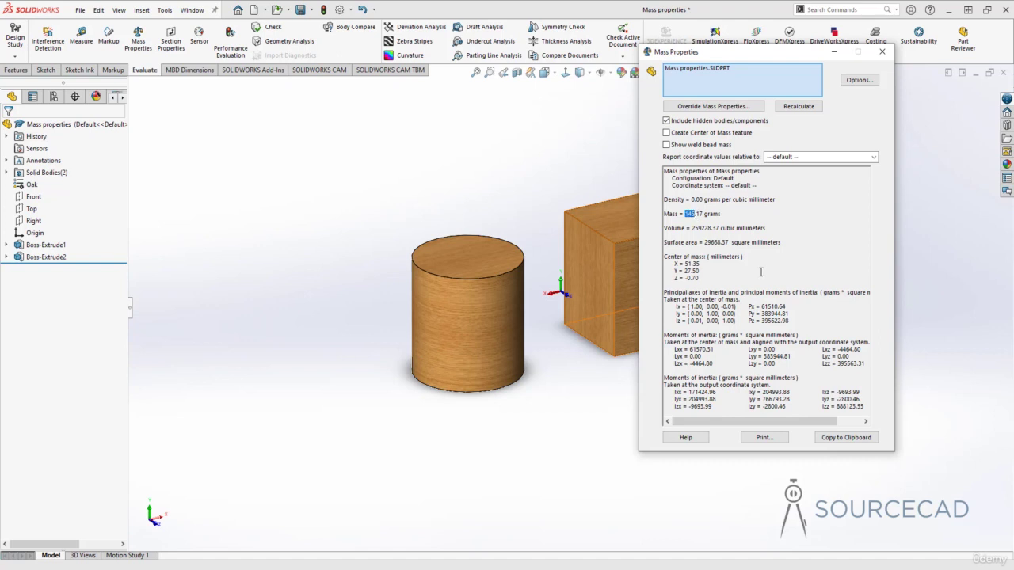
left_click(757, 255)
- Close the report, expand Solid Bodies, and select Boss-Extrude1 then Boss-Extrude2
left_click(883, 52)
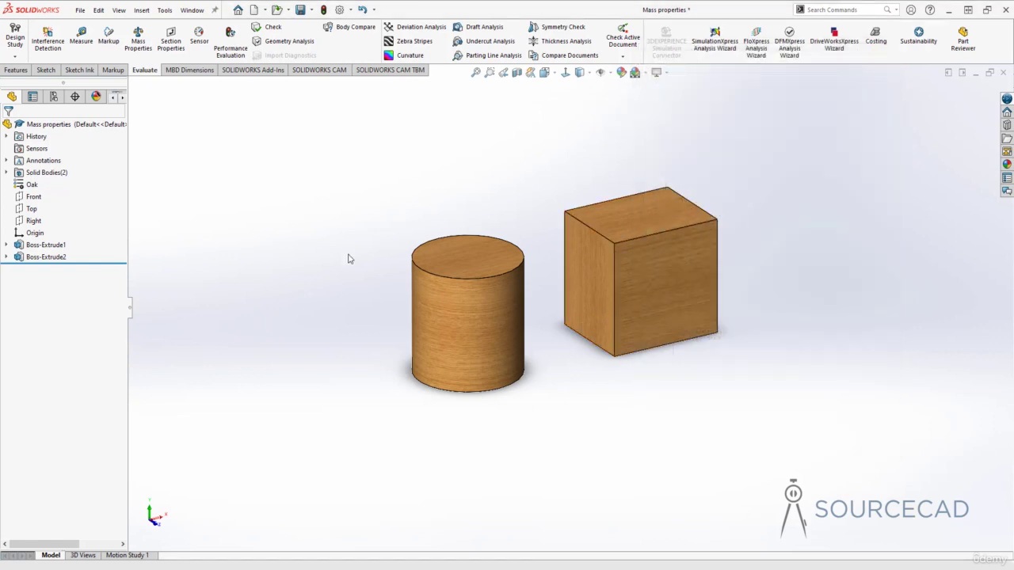
left_click(6, 172)
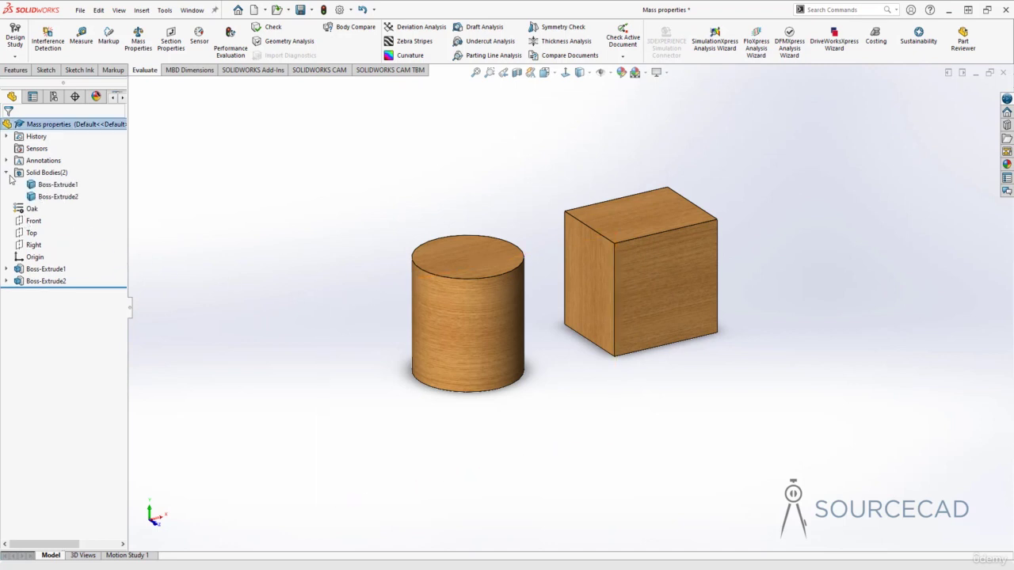
left_click(49, 187)
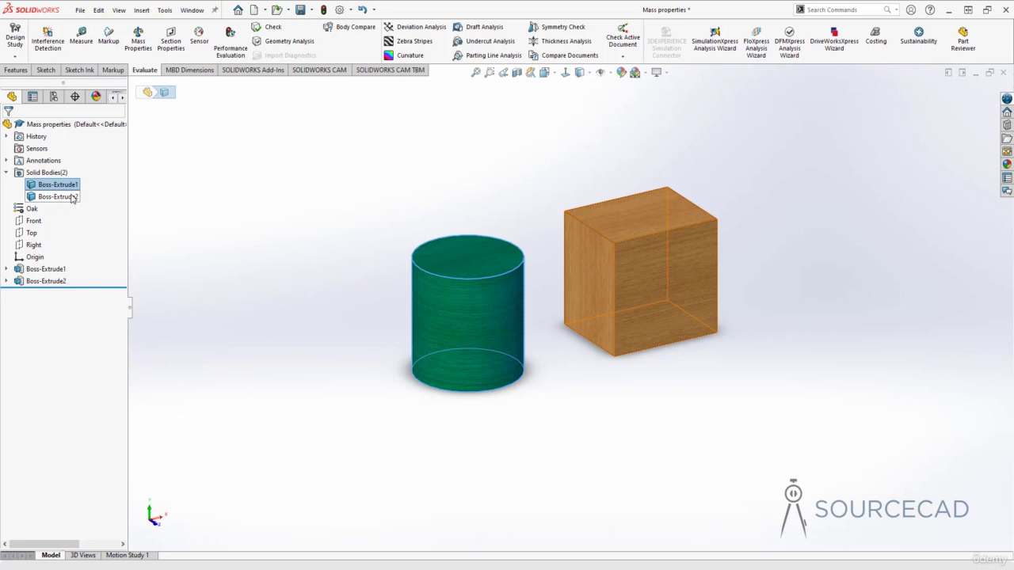
left_click(71, 197)
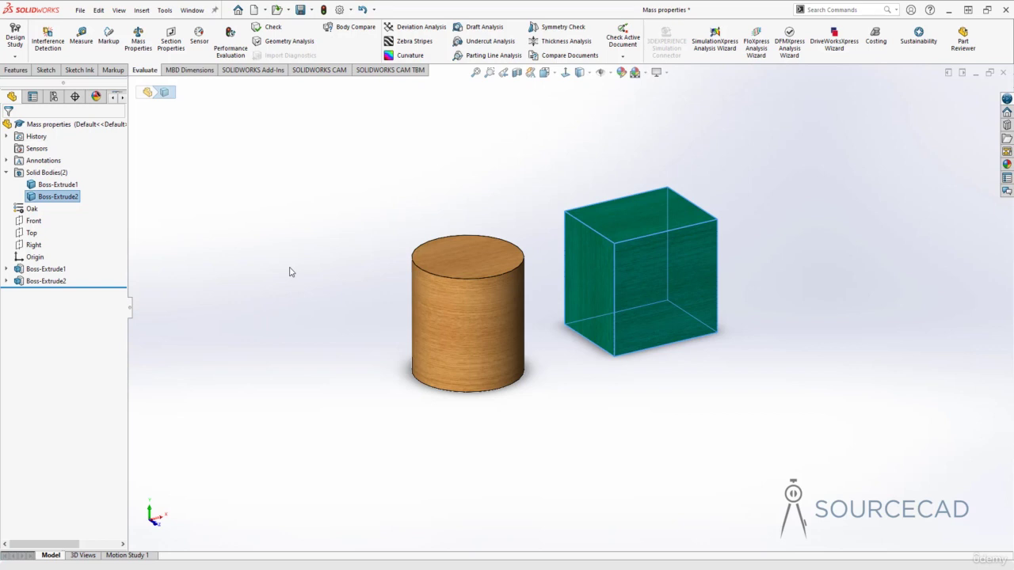
- Open Edit Material for the cube body Boss-Extrude2 and move the library aside
right_click(45, 200)
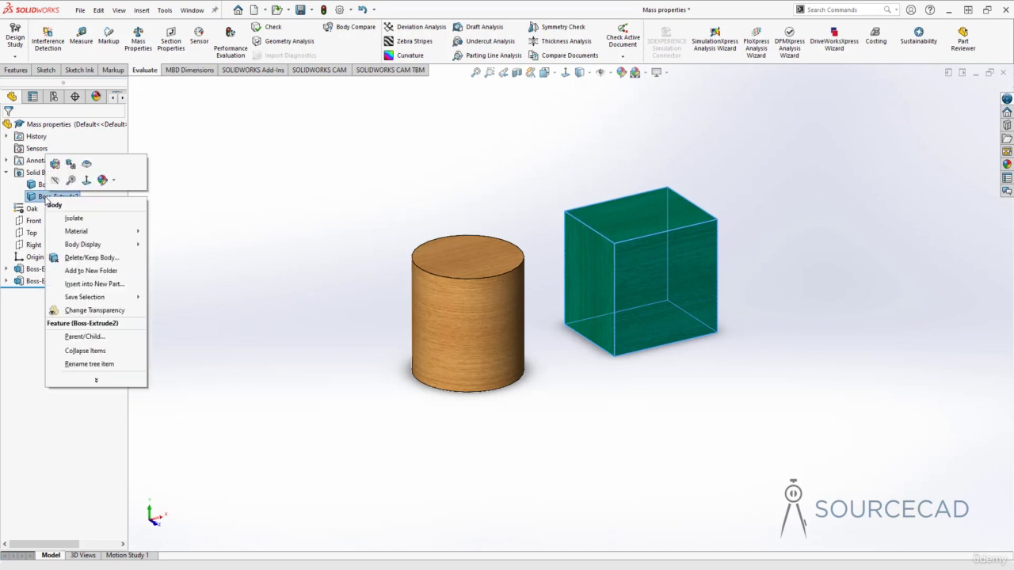
mouse_move(80, 234)
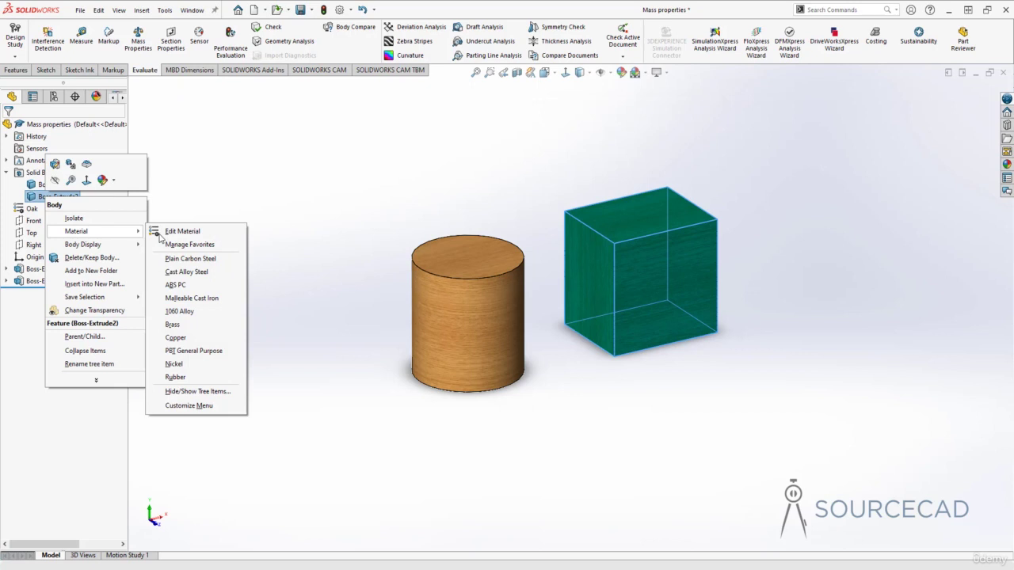
left_click(205, 235)
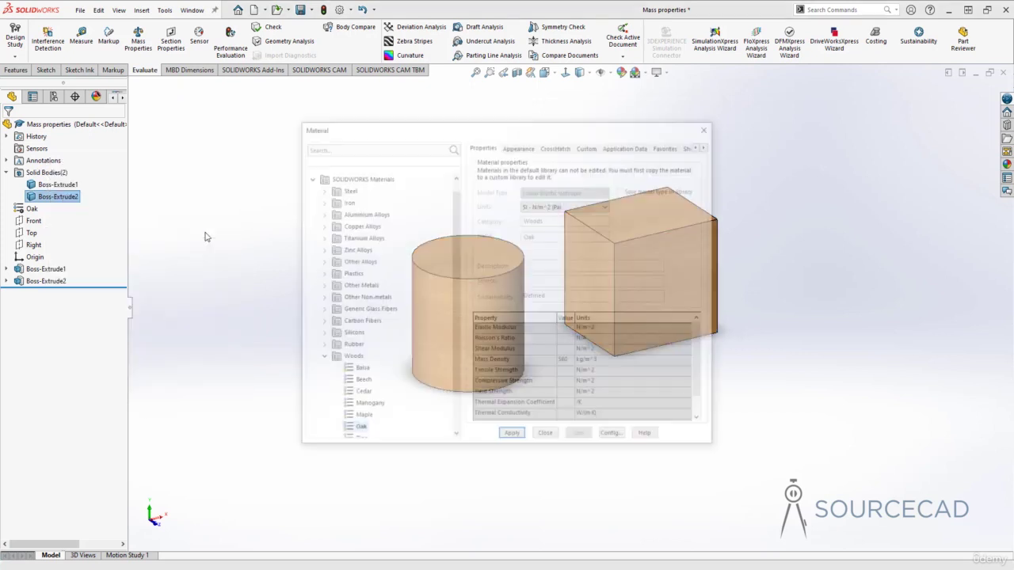
left_click_drag(388, 127, 727, 117)
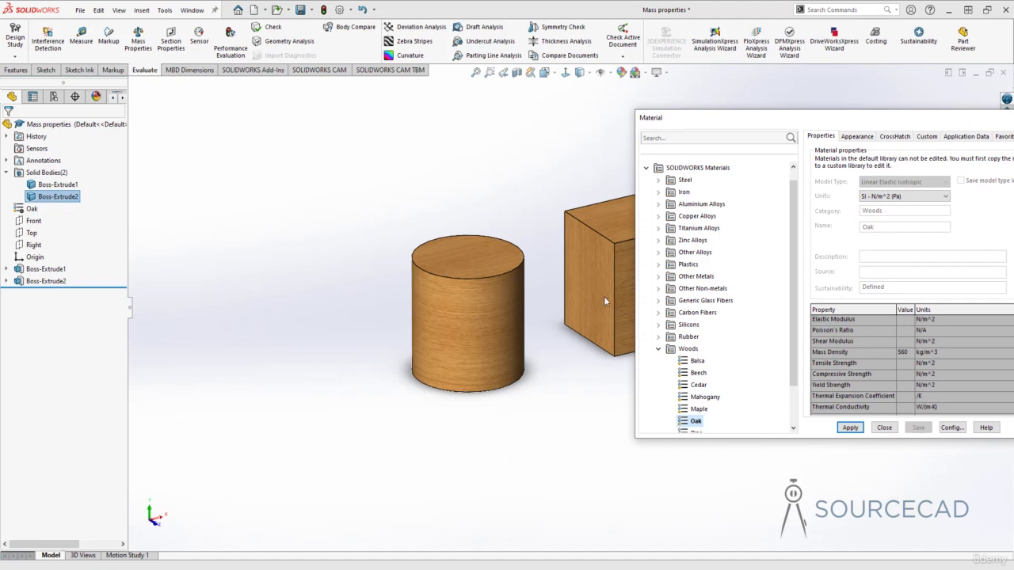
- Assign ABS from the Plastics category to the cube body and close the dialog
left_click(659, 349)
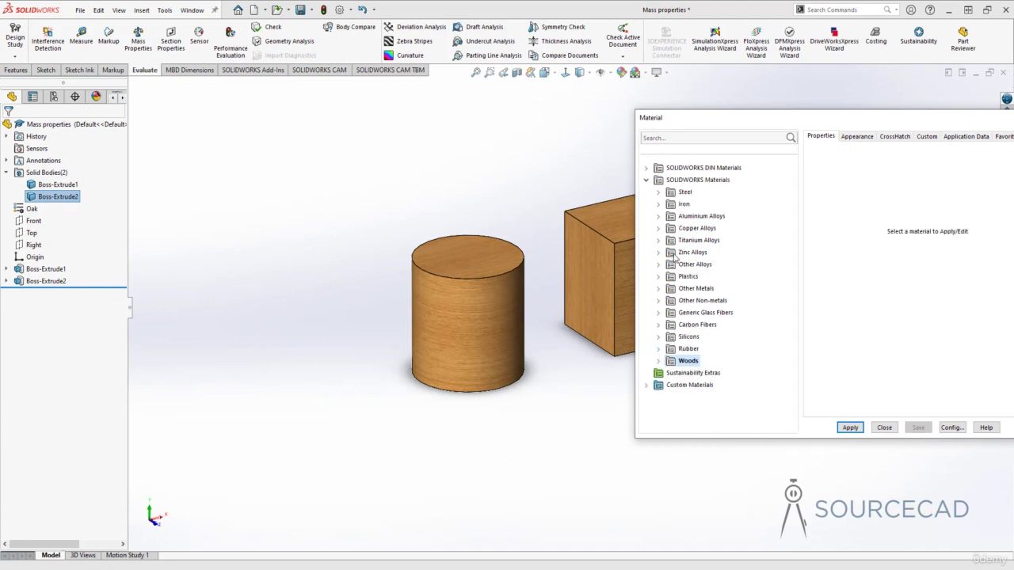
left_click(663, 280)
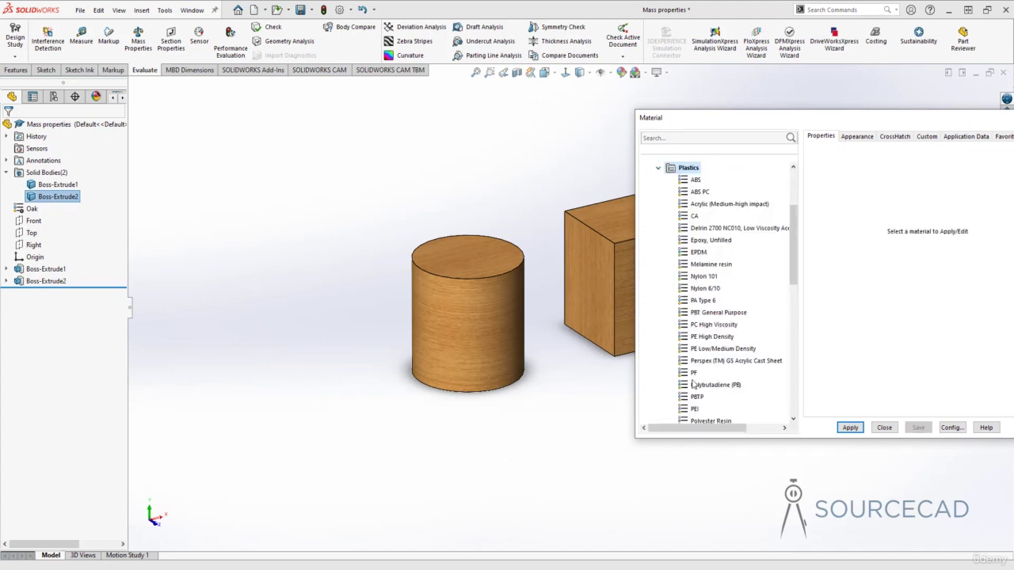
scroll(704, 287, "down", 3)
scroll(703, 287, "down", 5)
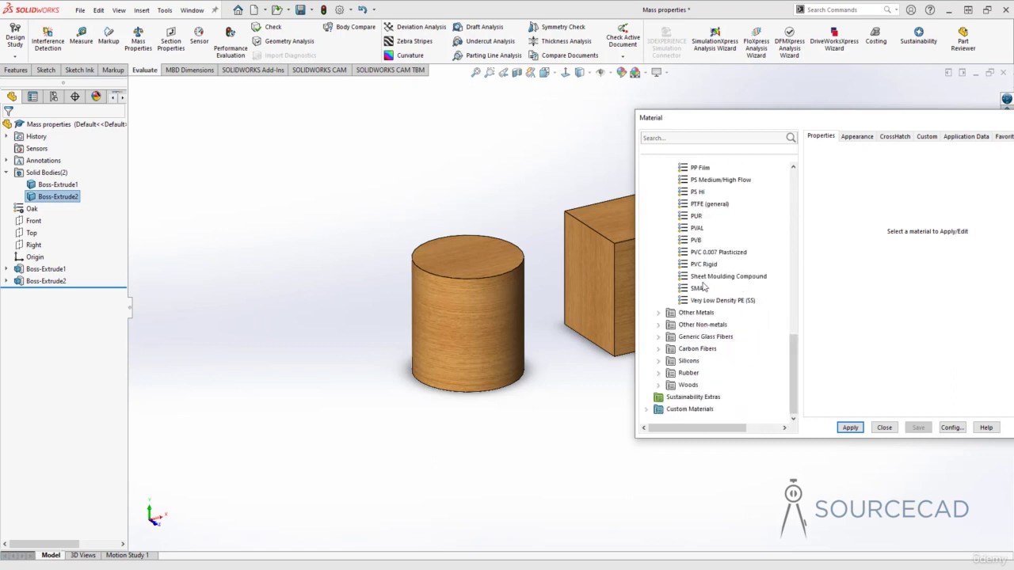
scroll(701, 295, "up", 8)
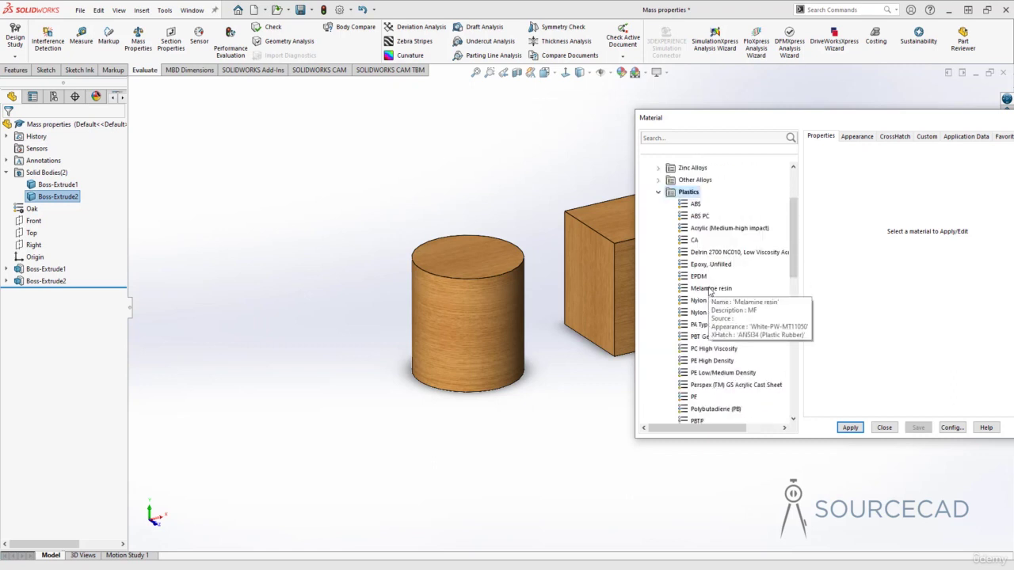
left_click(696, 205)
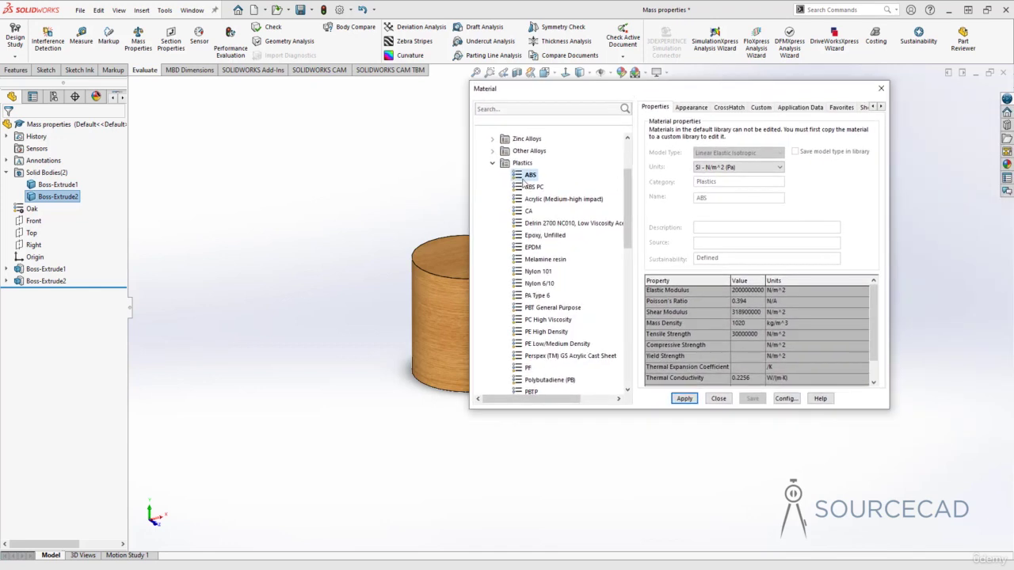
left_click(685, 399)
left_click(718, 398)
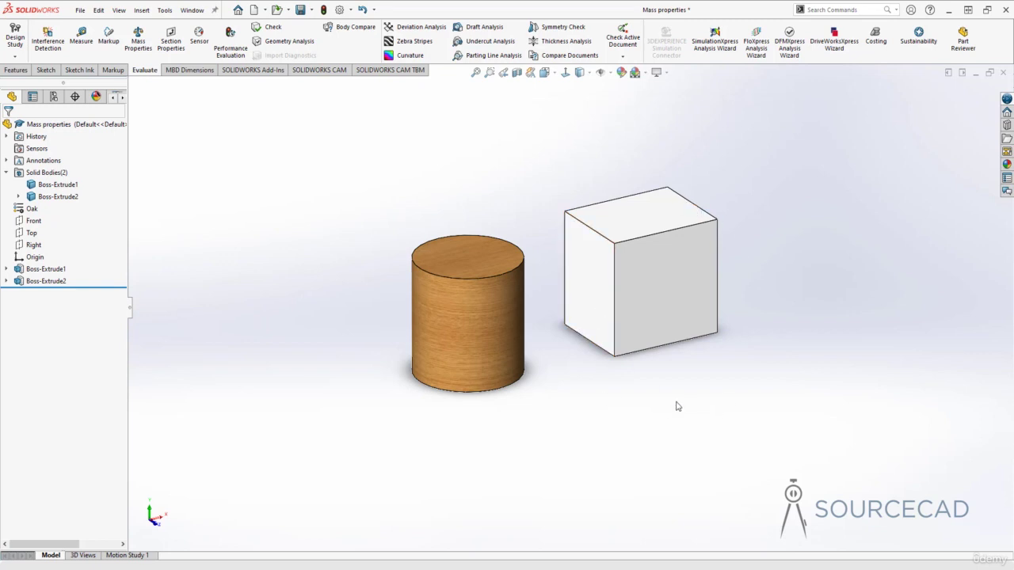
- Open Mass Properties, move it left, and highlight 'Density varies' and the 209.49 gram mass
left_click(138, 42)
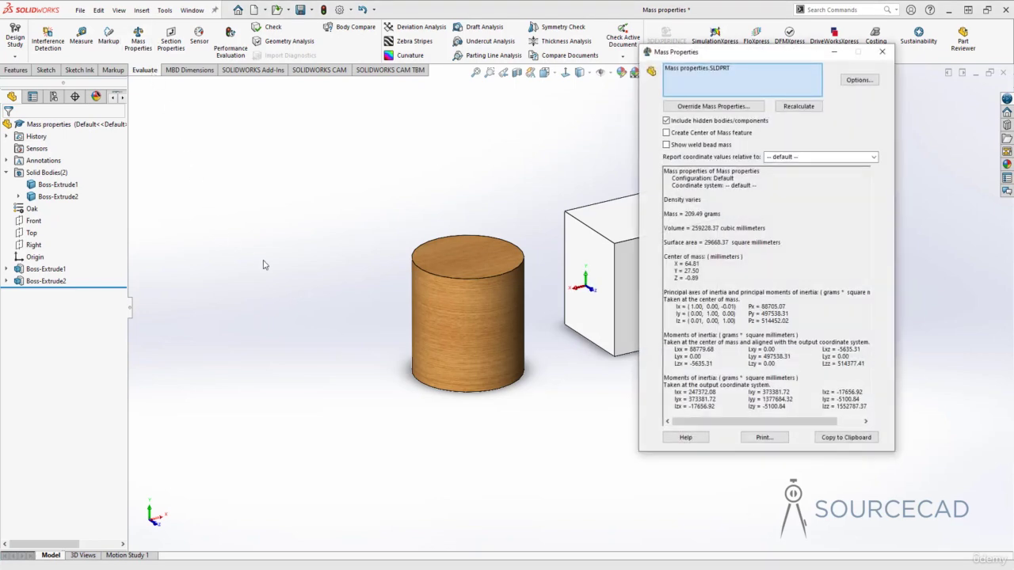
left_click_drag(724, 52, 184, 60)
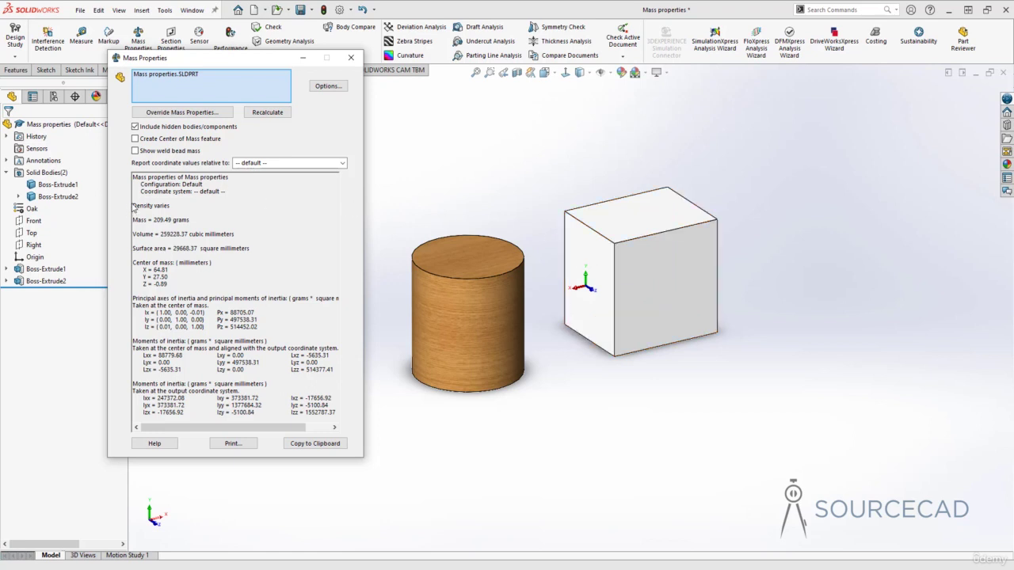
left_click_drag(132, 206, 176, 206)
left_click(184, 207)
left_click_drag(155, 219, 252, 399)
left_click(198, 261)
- Clear the measured selections and pick only the cylinder, giving 66.86 grams
right_click(179, 75)
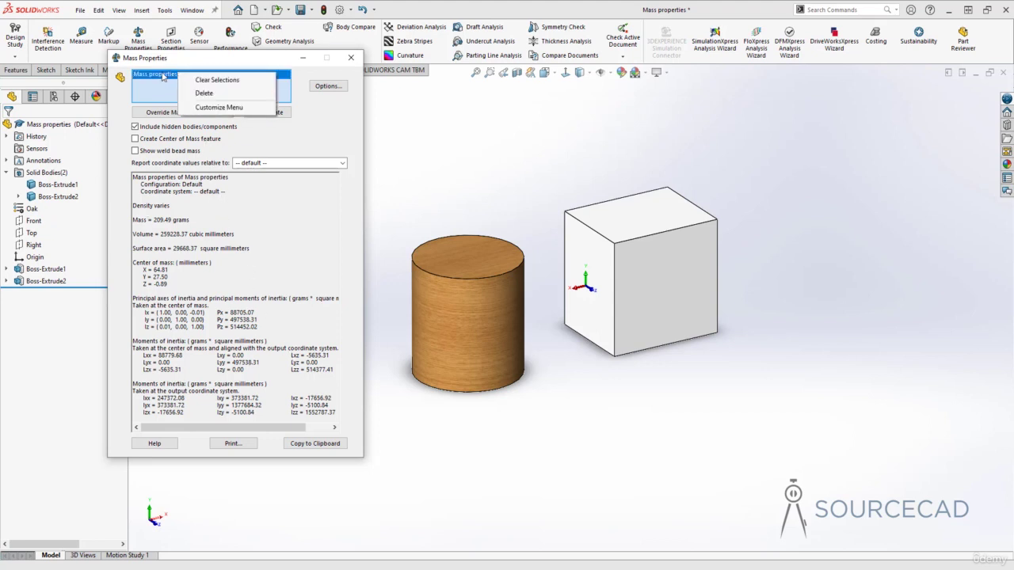
left_click(246, 80)
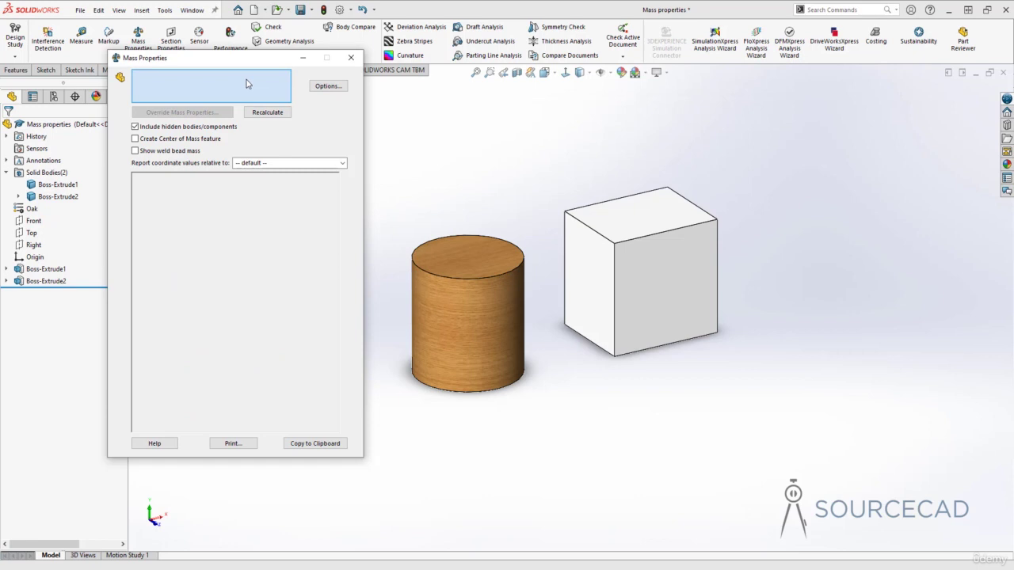
left_click(455, 304)
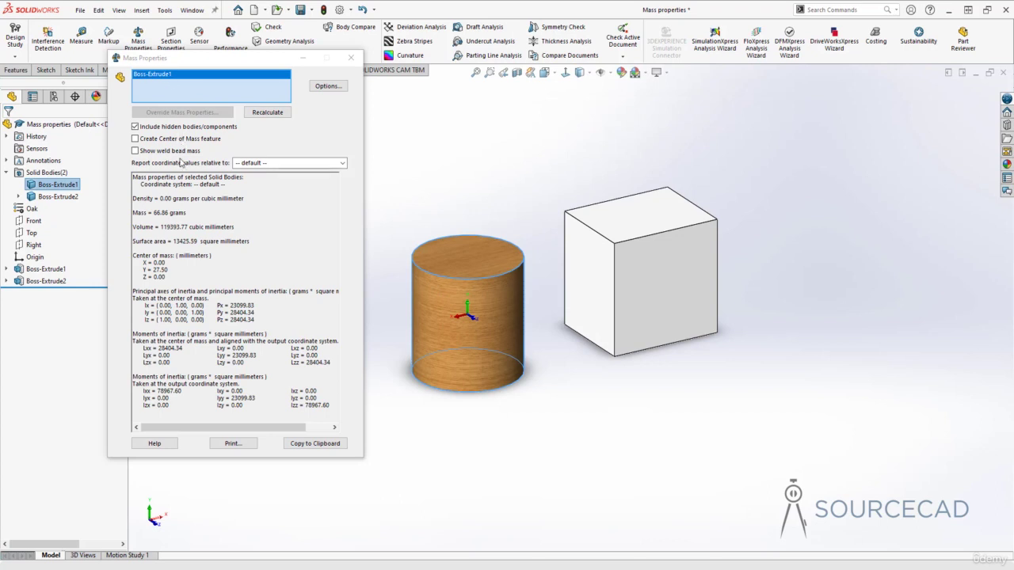
left_click(161, 198)
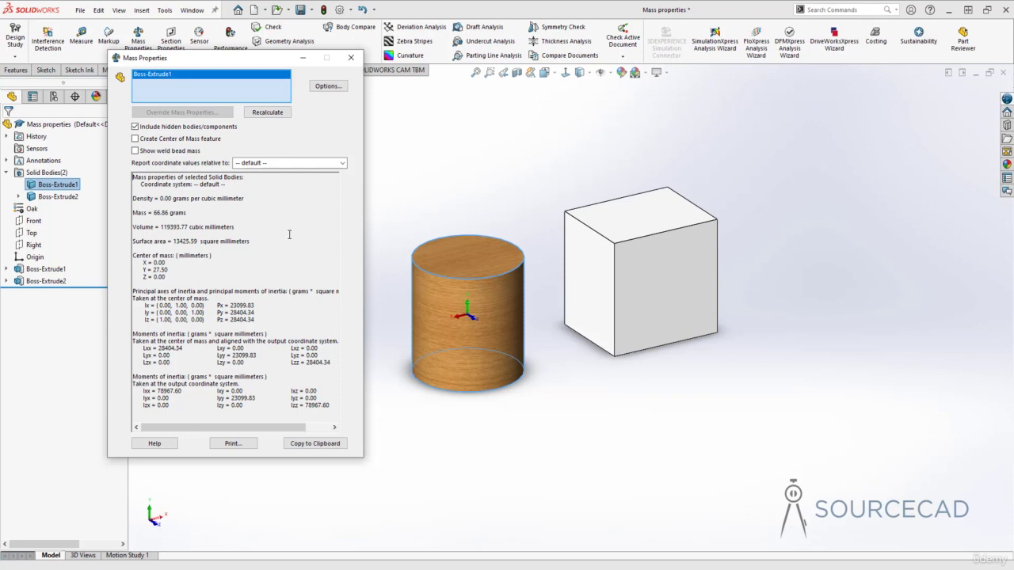
- Clear the measured selections and measure only the cube body Boss-Extrude2 at 142.63 grams
right_click(203, 74)
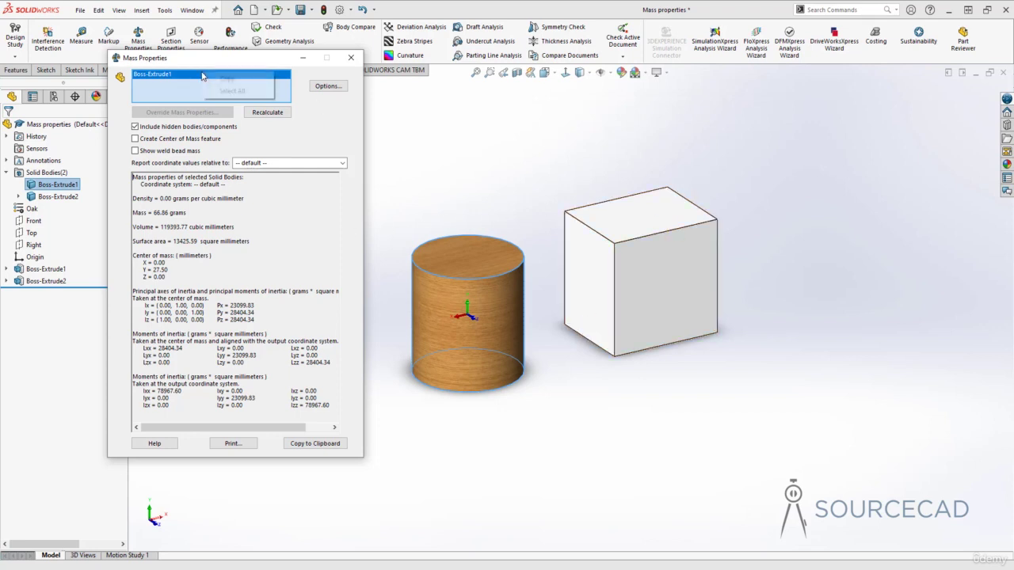
left_click(163, 79)
right_click(164, 79)
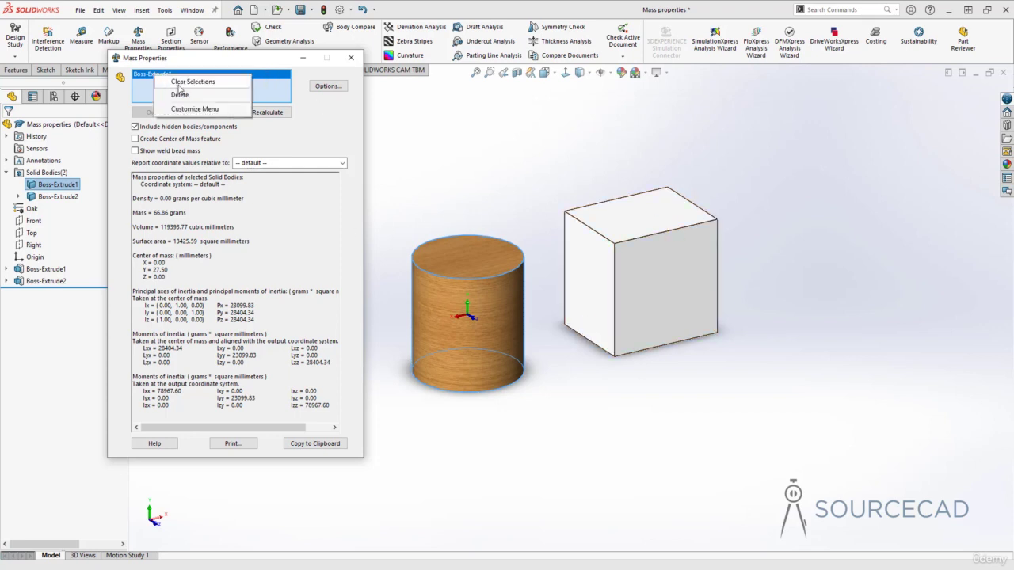
left_click(179, 87)
left_click(590, 274)
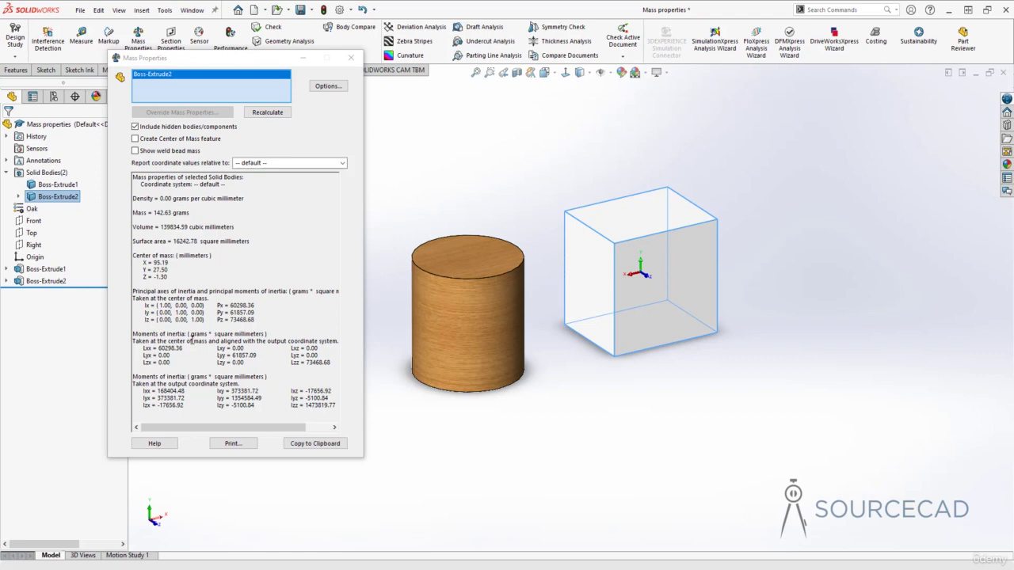
left_click(174, 214)
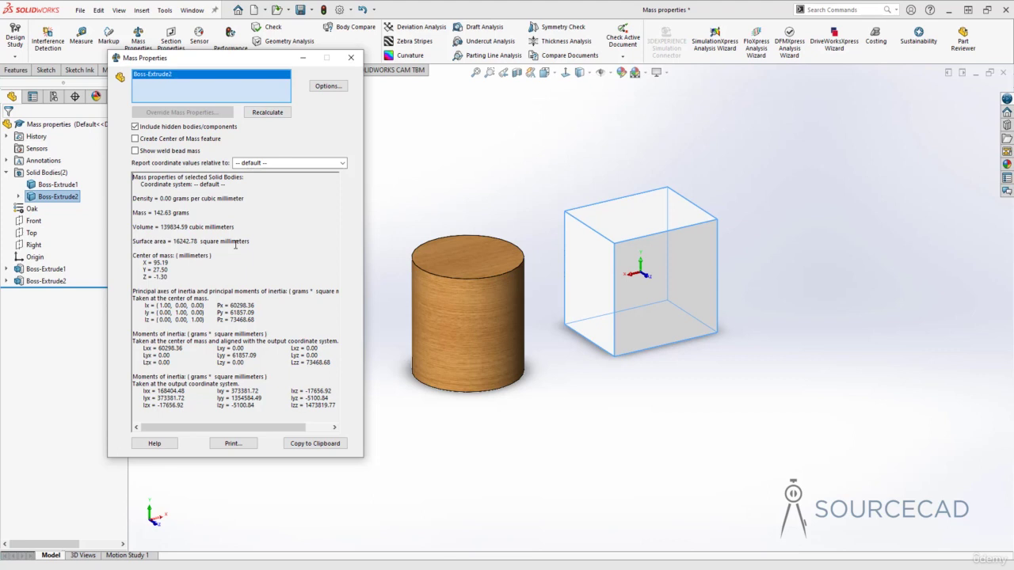
- Set custom report units: Length in Meters, Mass in kilograms, volume in meters^3
left_click(328, 87)
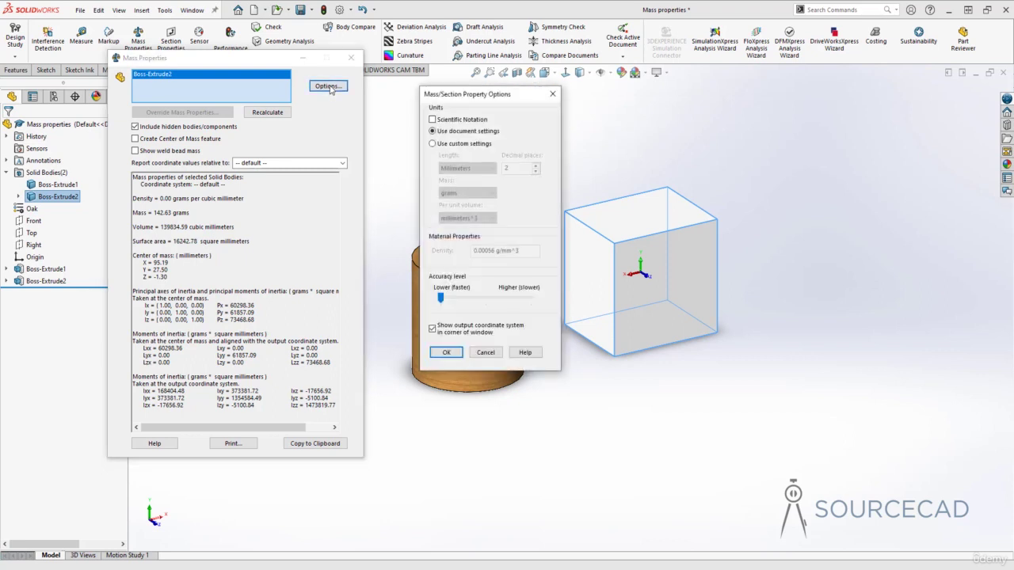
left_click_drag(461, 98, 421, 95)
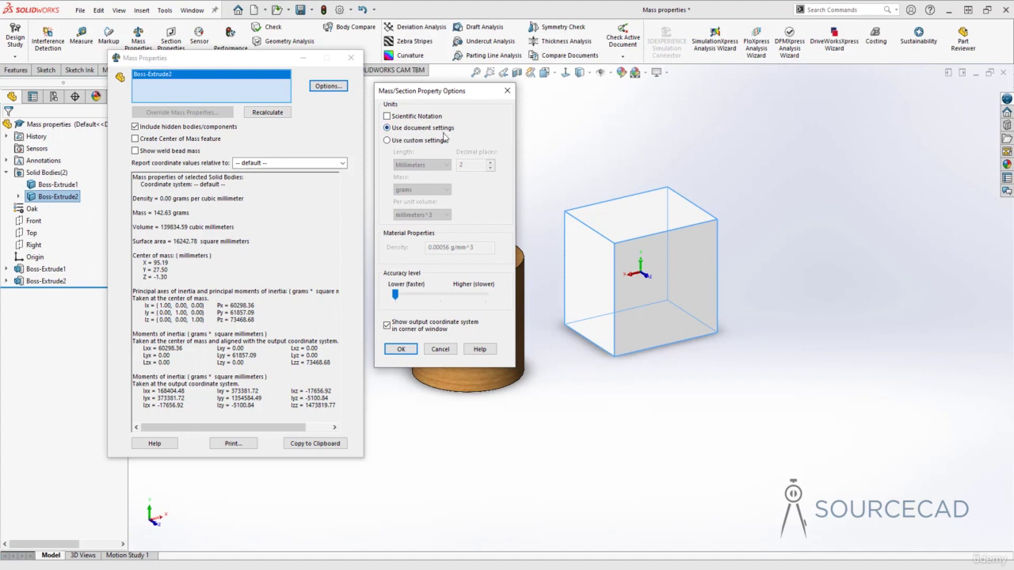
left_click(387, 140)
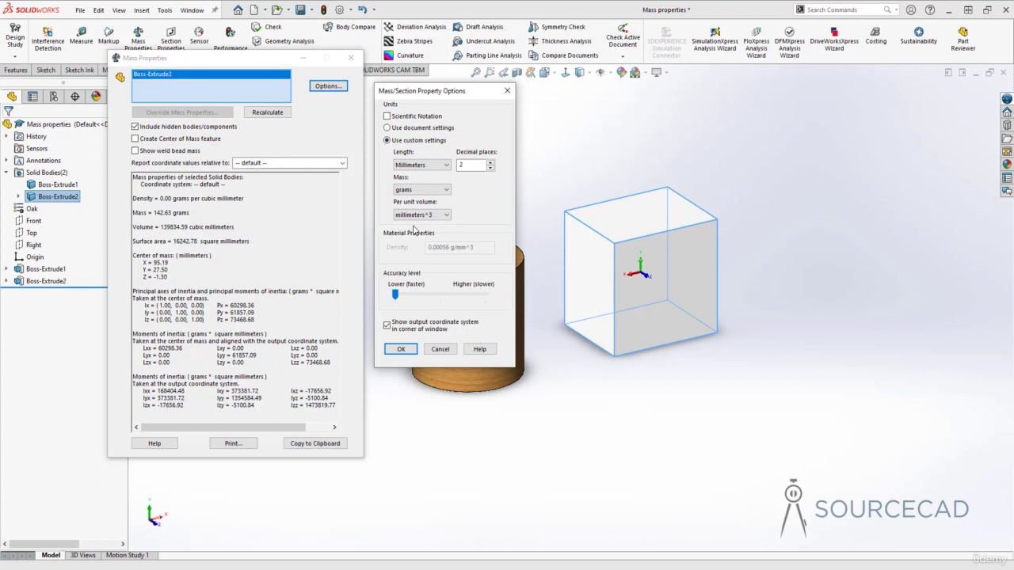
left_click(420, 165)
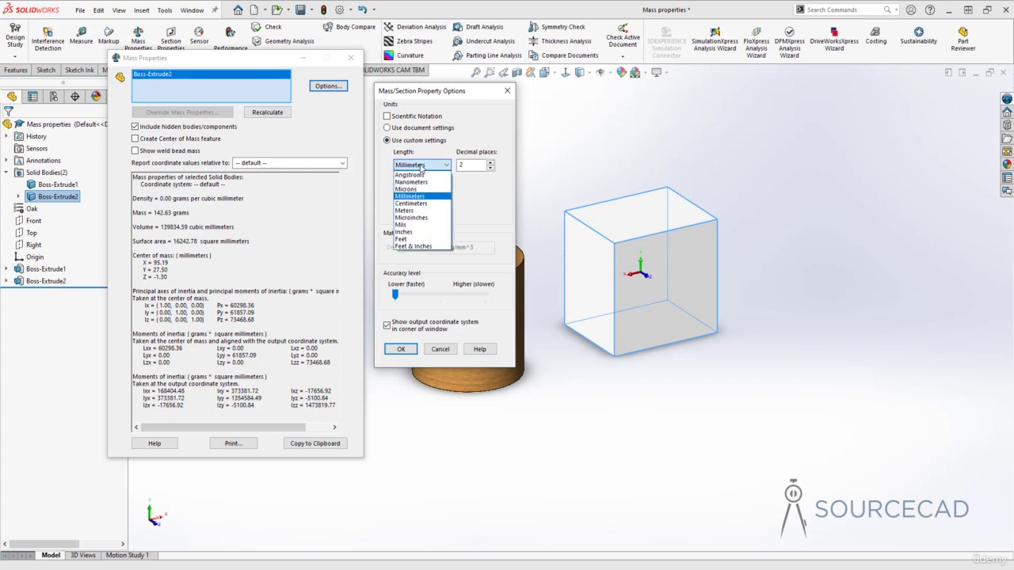
left_click(423, 211)
left_click(436, 190)
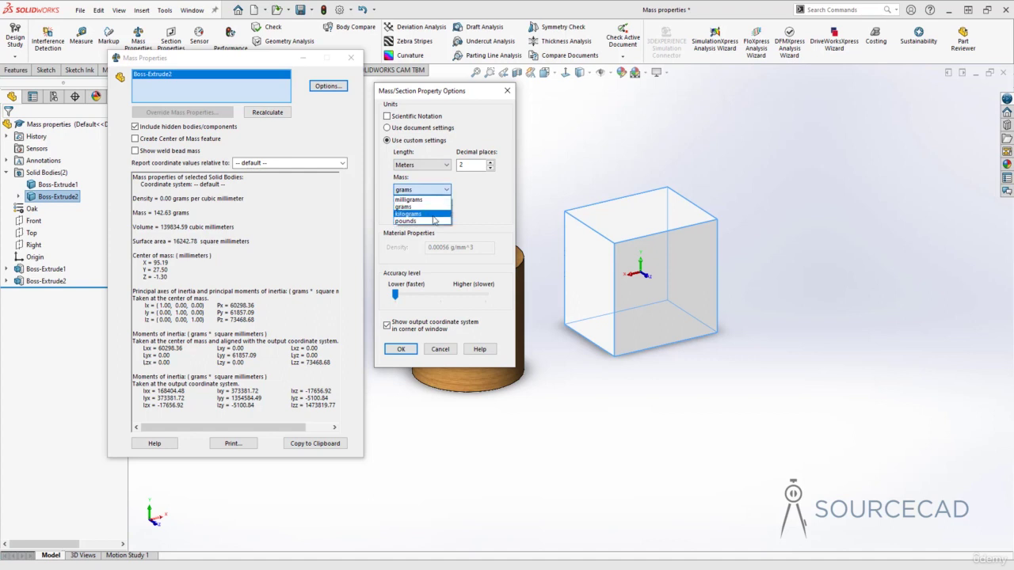
left_click(434, 216)
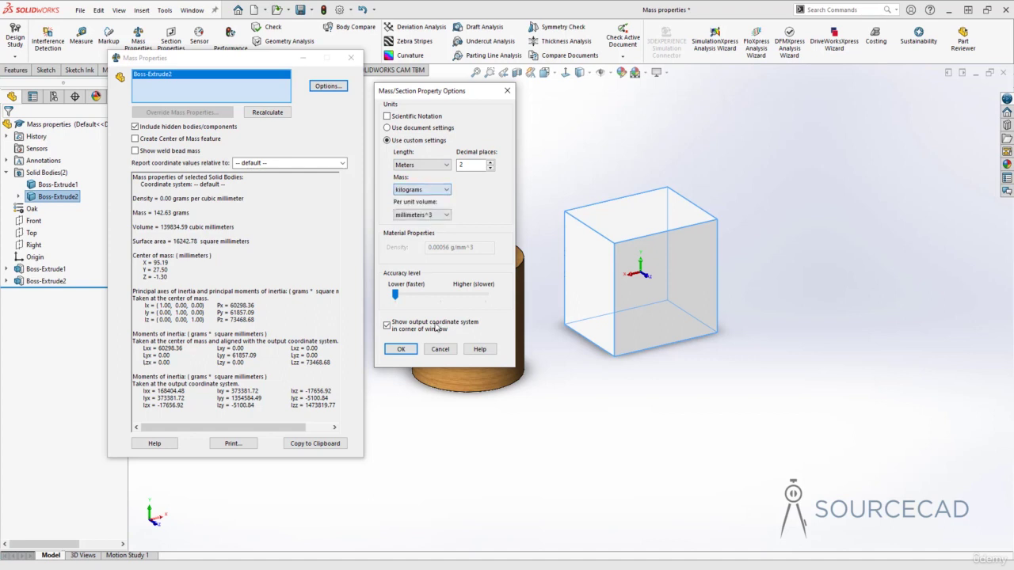
left_click(429, 216)
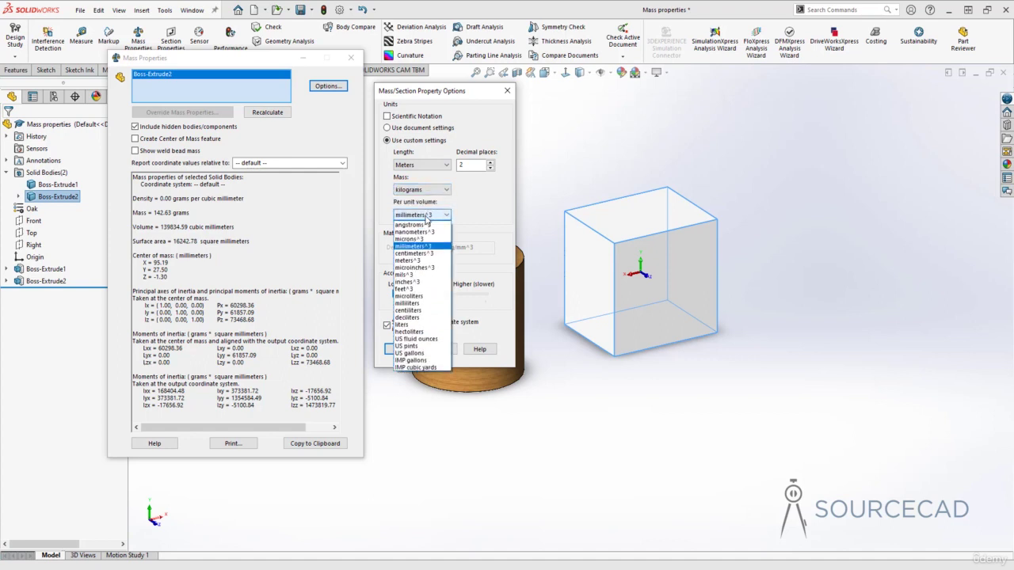
left_click(432, 261)
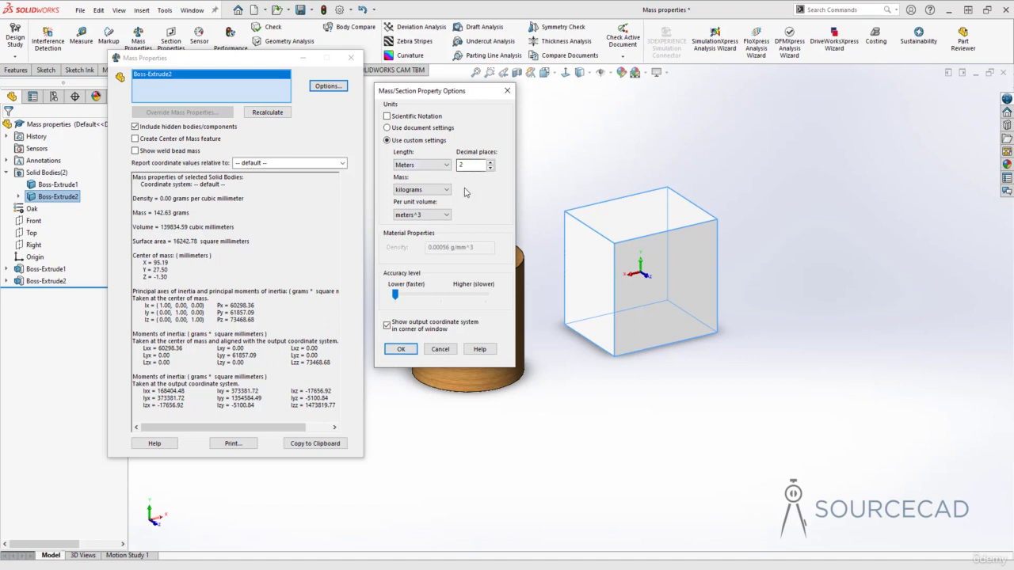
left_click(400, 350)
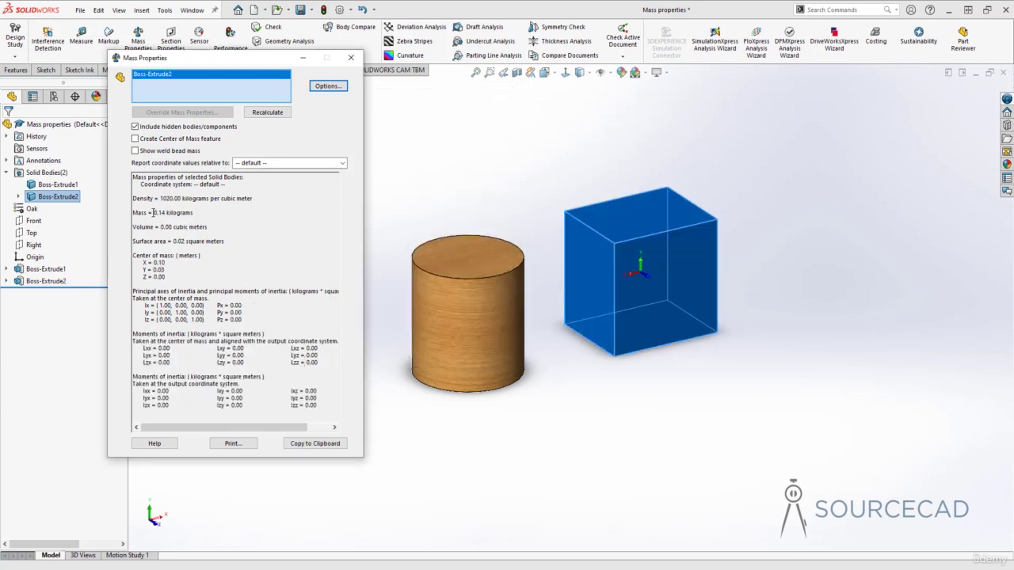
- Highlight the 0.14 kg mass and 0.02 surface area values, then add cylinder Boss-Extrude1
left_click_drag(151, 213, 165, 213)
left_click_drag(173, 241, 185, 241)
left_click(455, 326)
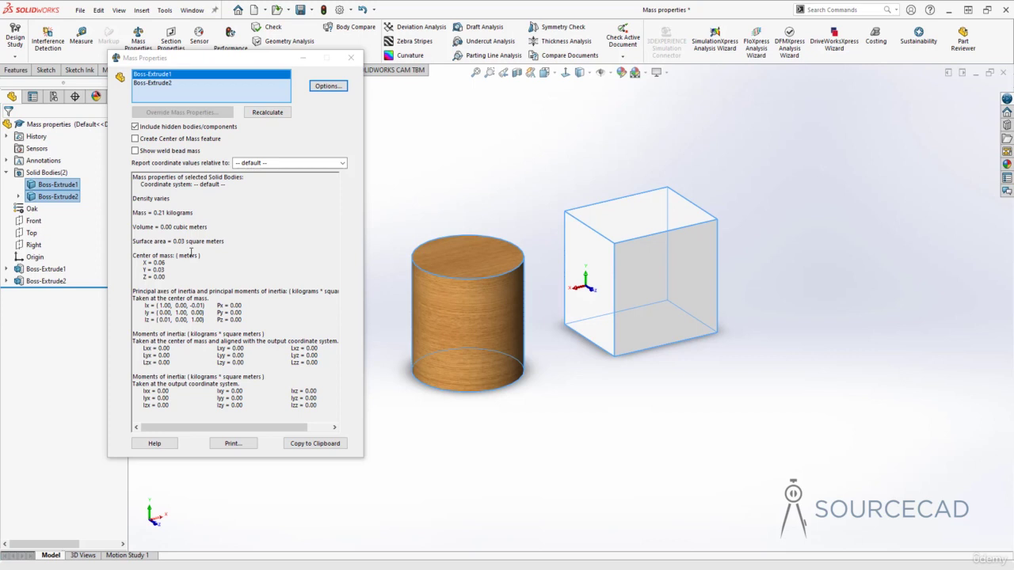
- Restore document default units, copy the 209.49 g report to clipboard, and close Mass Properties
left_click(320, 88)
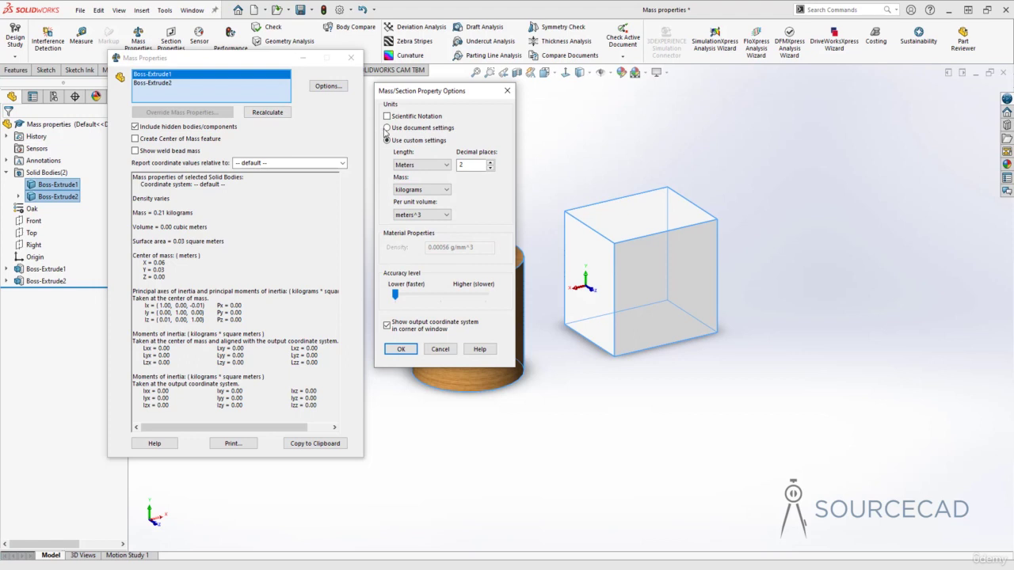
left_click(387, 128)
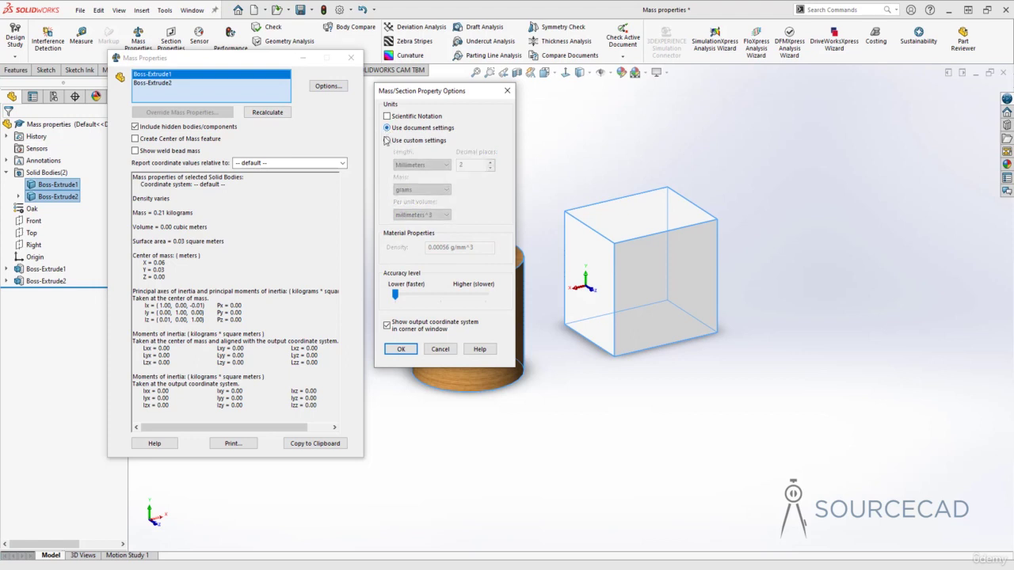
left_click(400, 348)
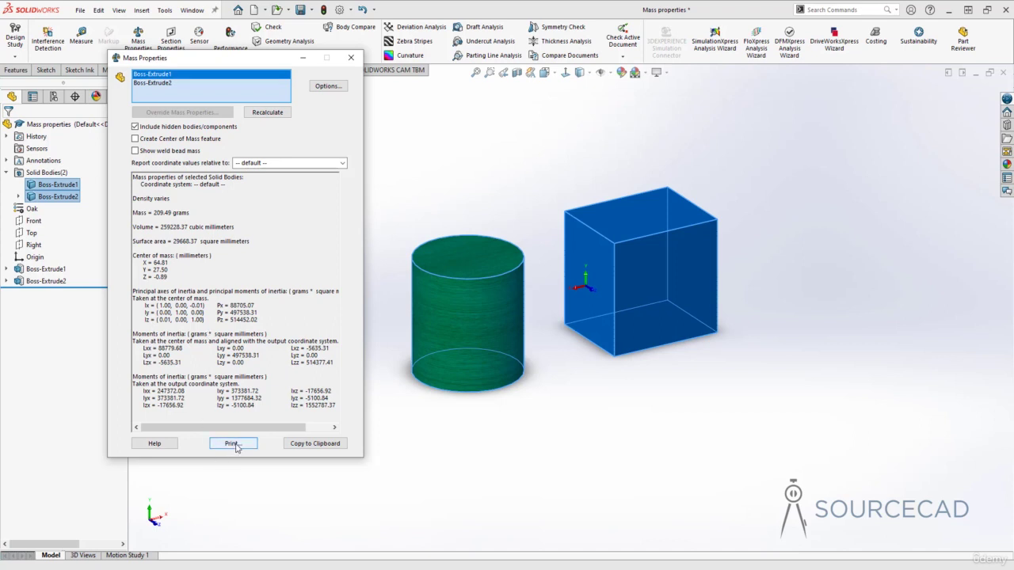
left_click(304, 447)
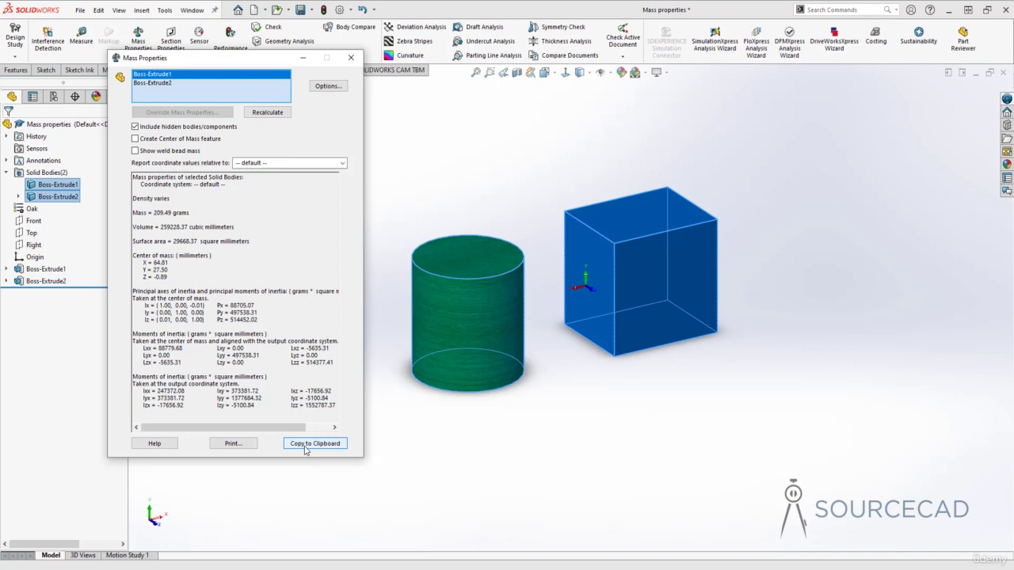
left_click(351, 58)
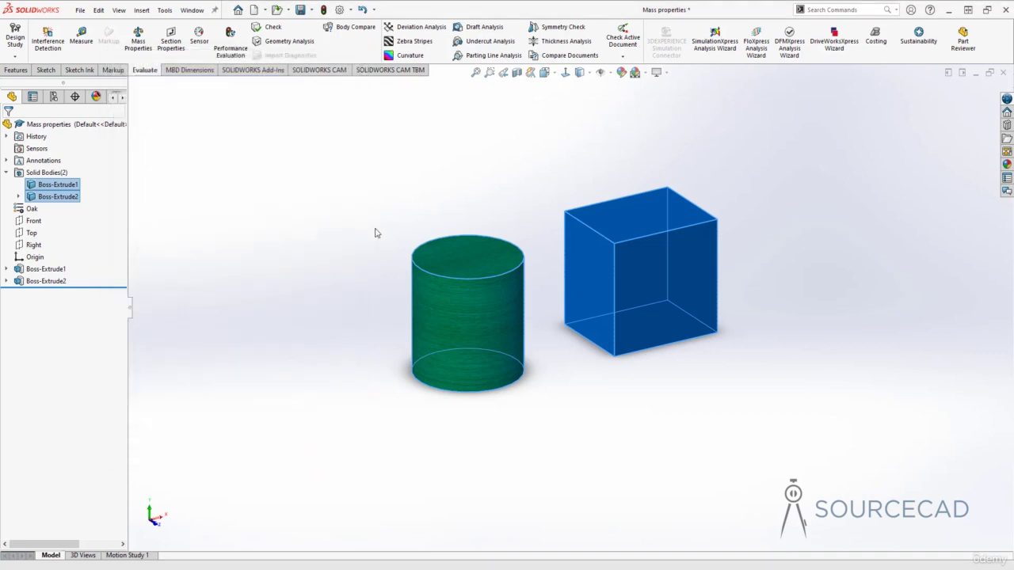